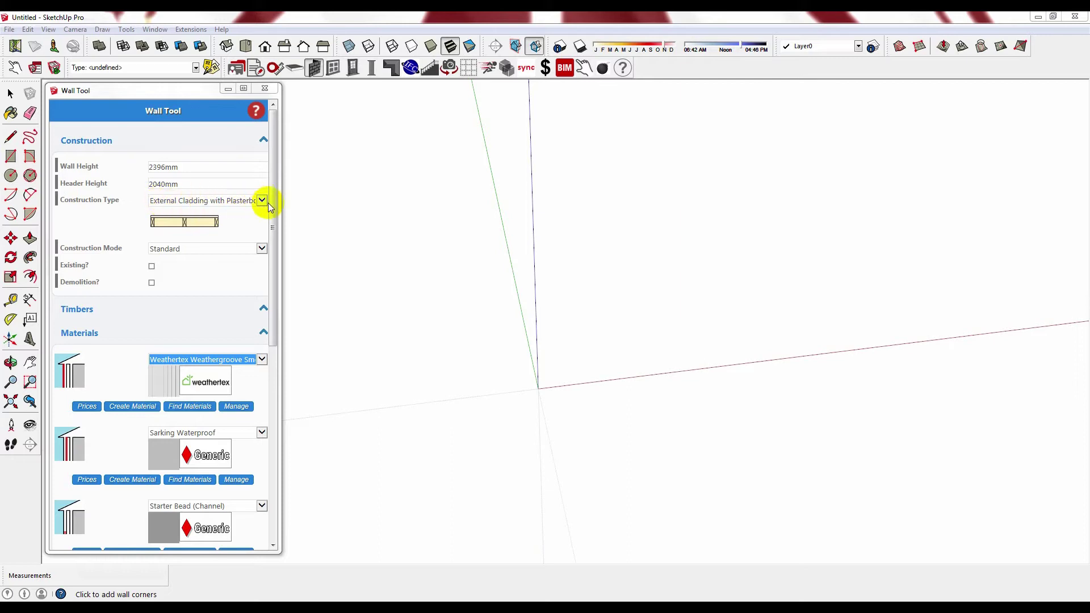
Step: Review the plasterboard and cladding lists, then start a new material from the Weathertex Weathergroove cladding
left_click_drag(275, 234, 273, 371)
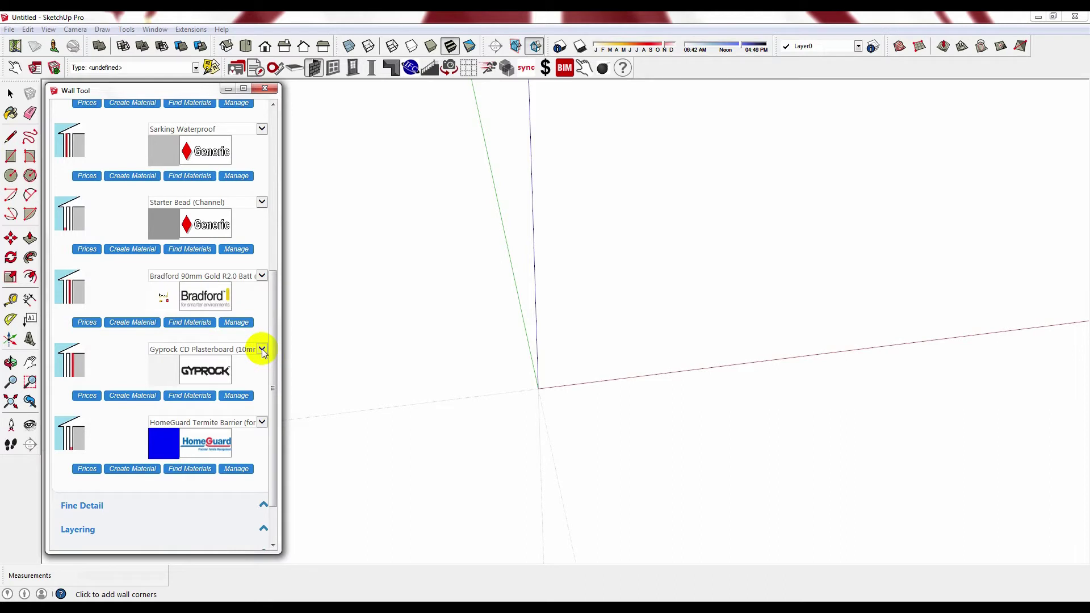
left_click(263, 350)
left_click(263, 351)
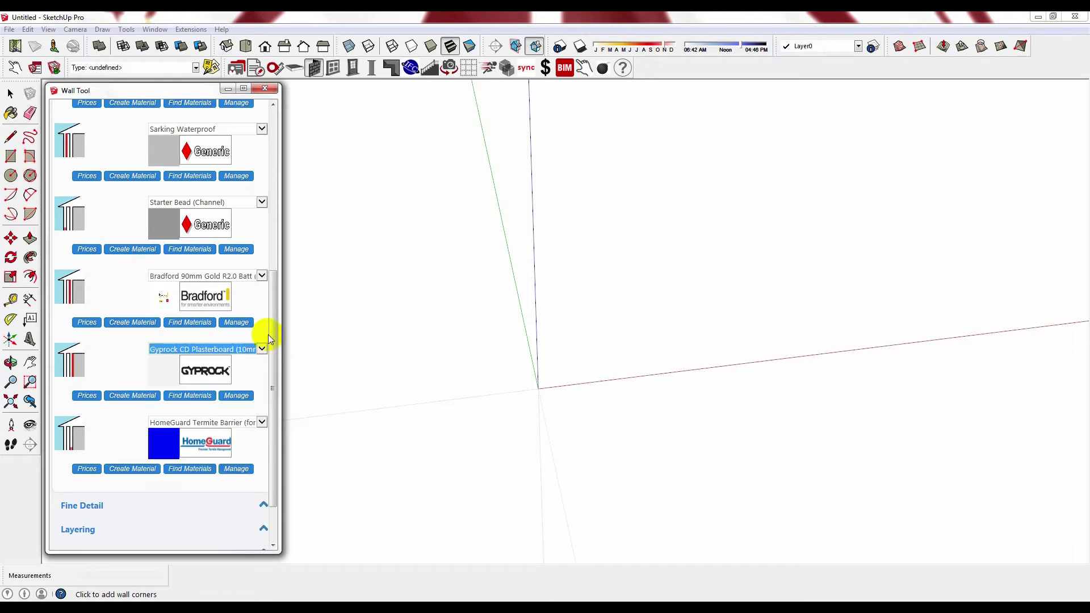
left_click_drag(271, 334, 268, 224)
left_click(261, 241)
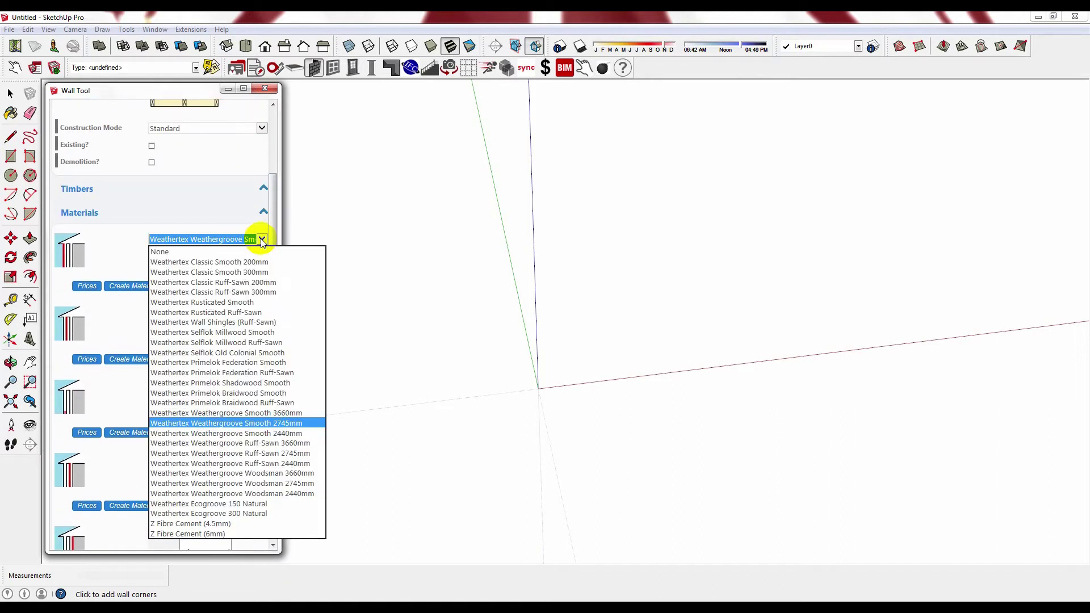
left_click(262, 240)
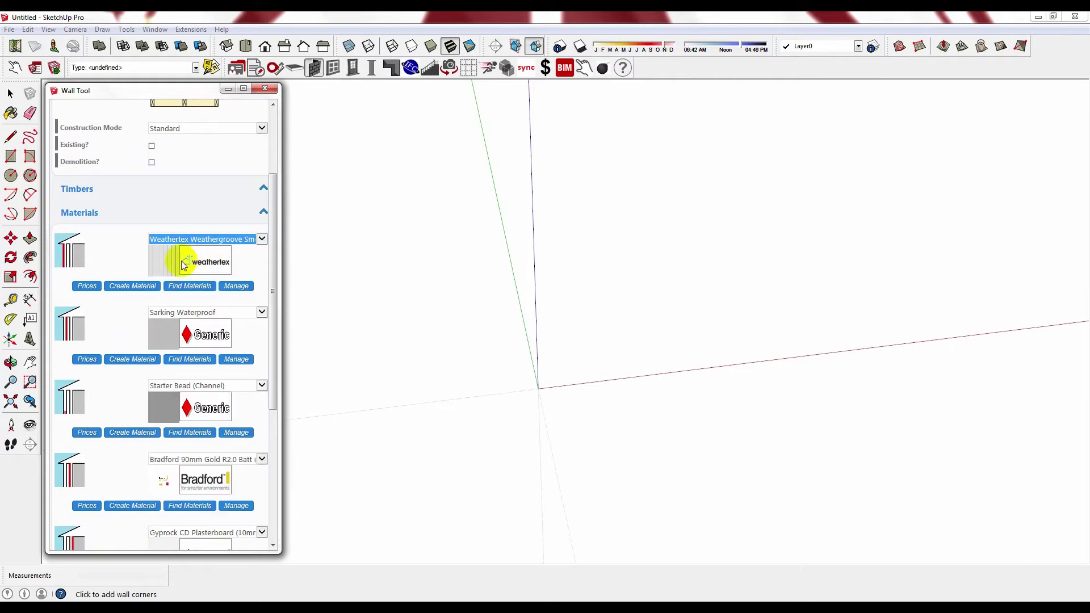
left_click(130, 286)
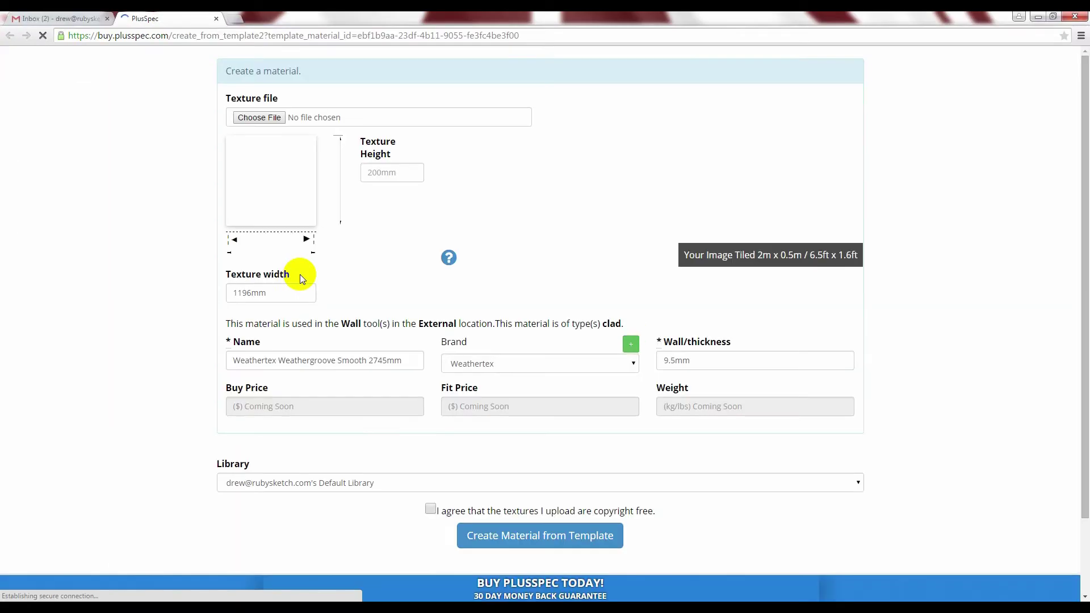
Step: Load the corrugated steel_generic.jpg texture and set its texture width to 1000mm
left_click(263, 118)
left_click(270, 108)
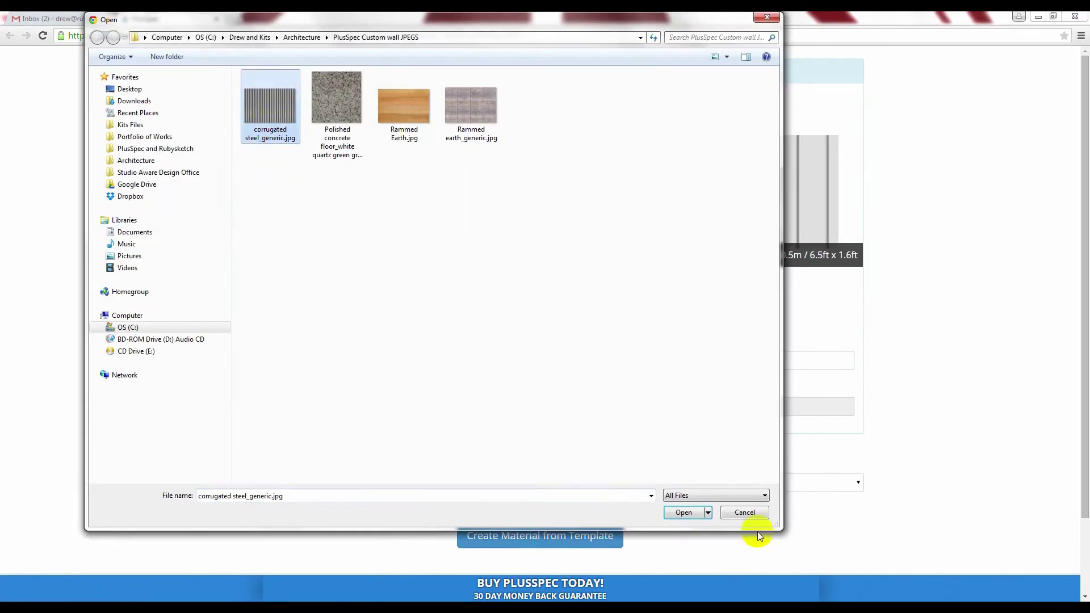
left_click(695, 513)
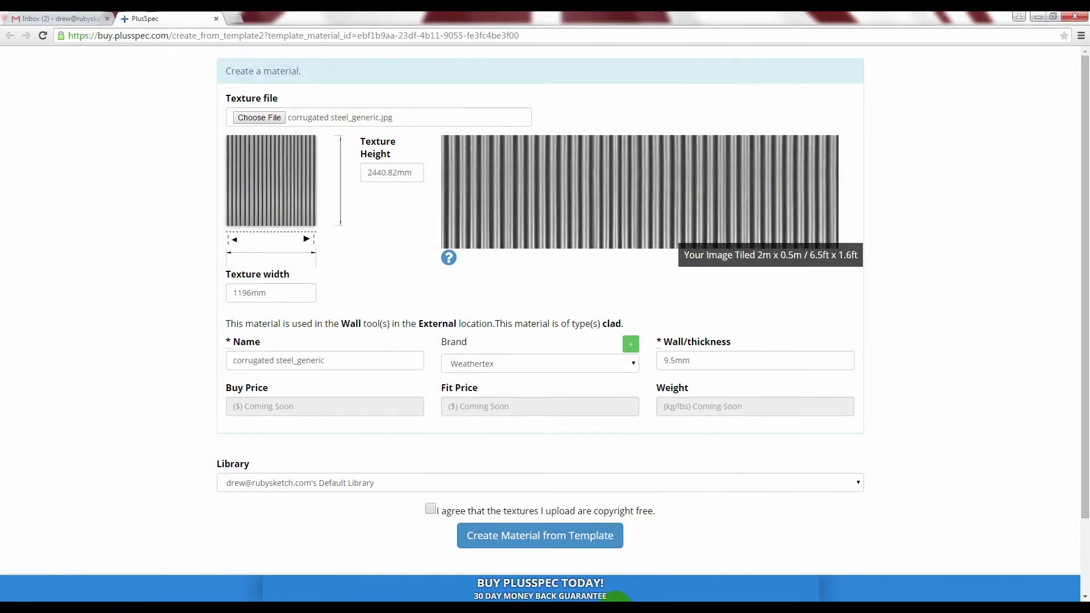
left_click(276, 292)
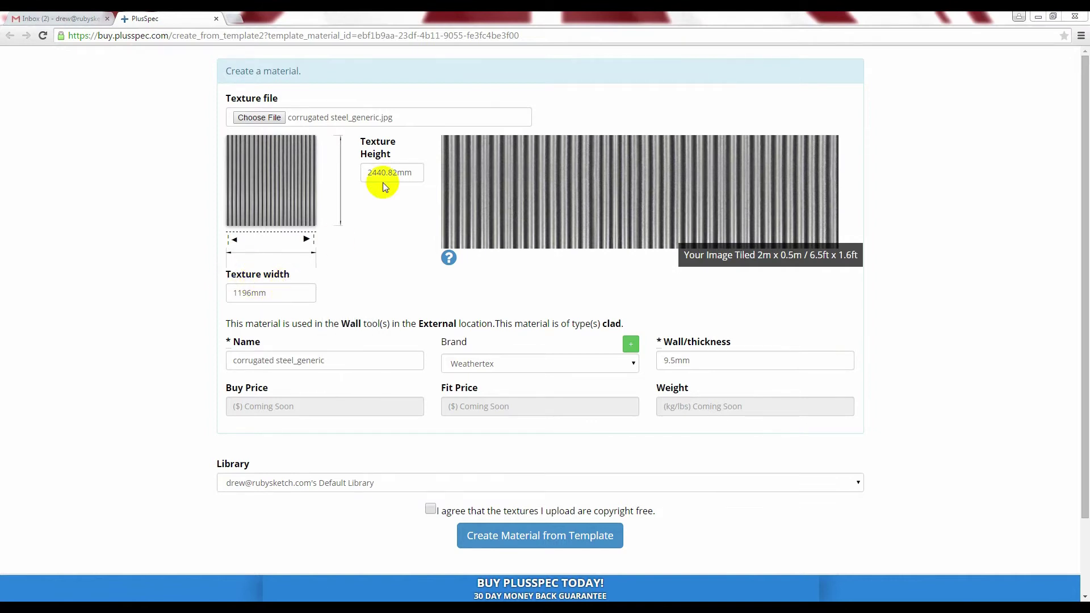
mouse_move(282, 291)
left_click_drag(283, 292, 215, 296)
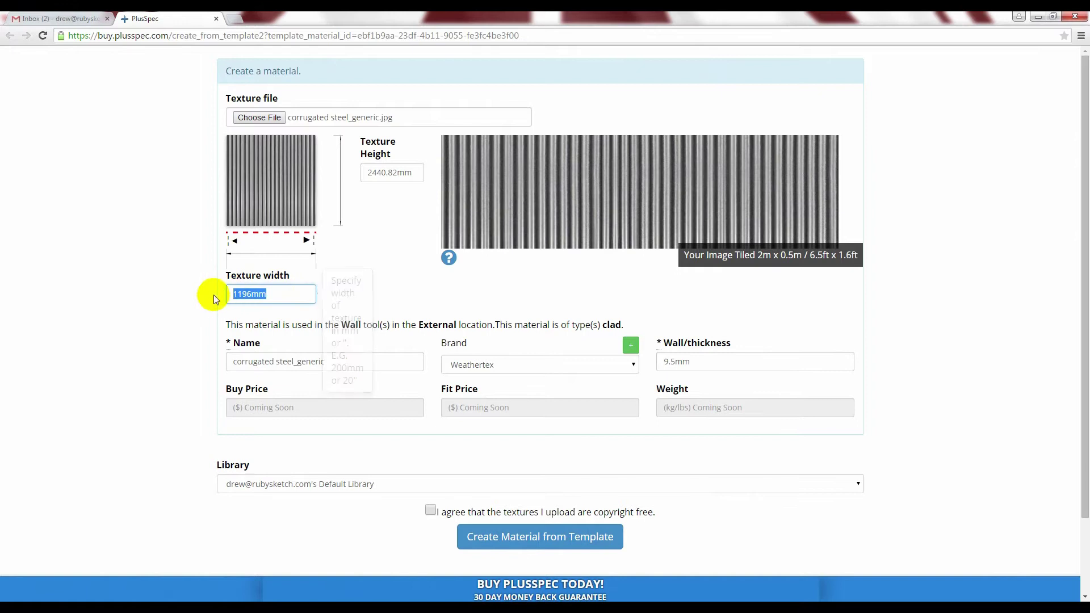
type("1000")
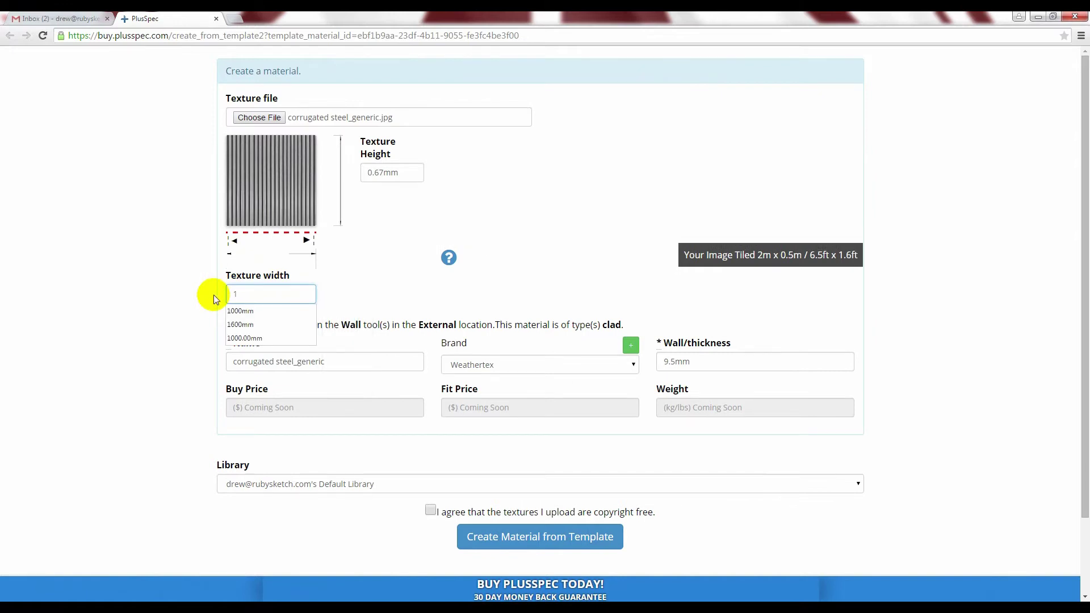
left_click(240, 311)
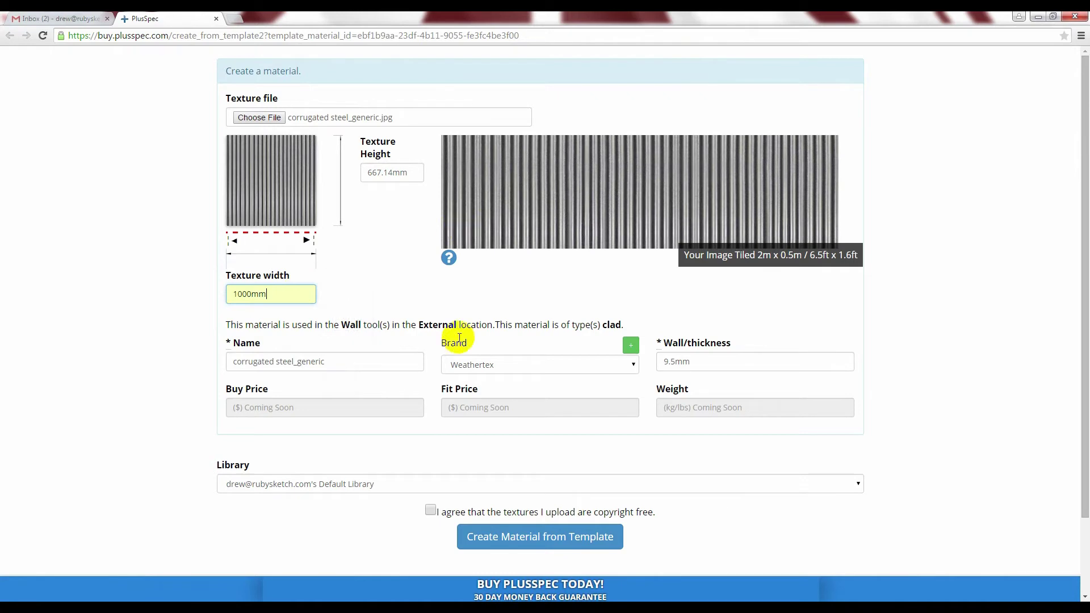
Step: Set brand Generic (No Brand), name 'corrugated steel', thickness 10mm, accept copyright terms and create it
left_click(552, 366)
left_click(509, 433)
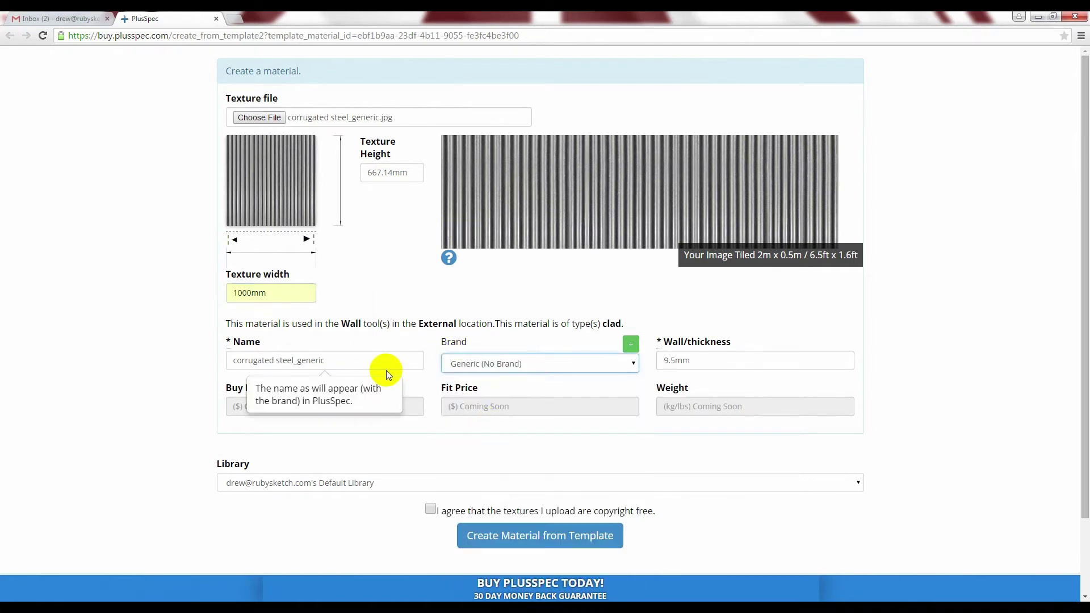
left_click_drag(340, 365, 298, 364)
key("BackSpace")
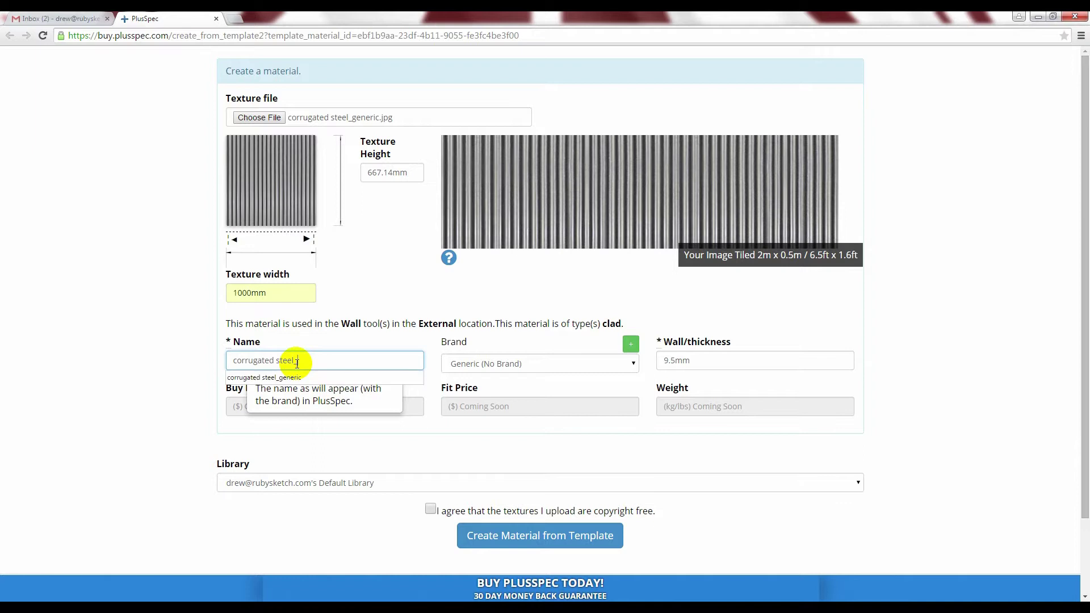
left_click(699, 360)
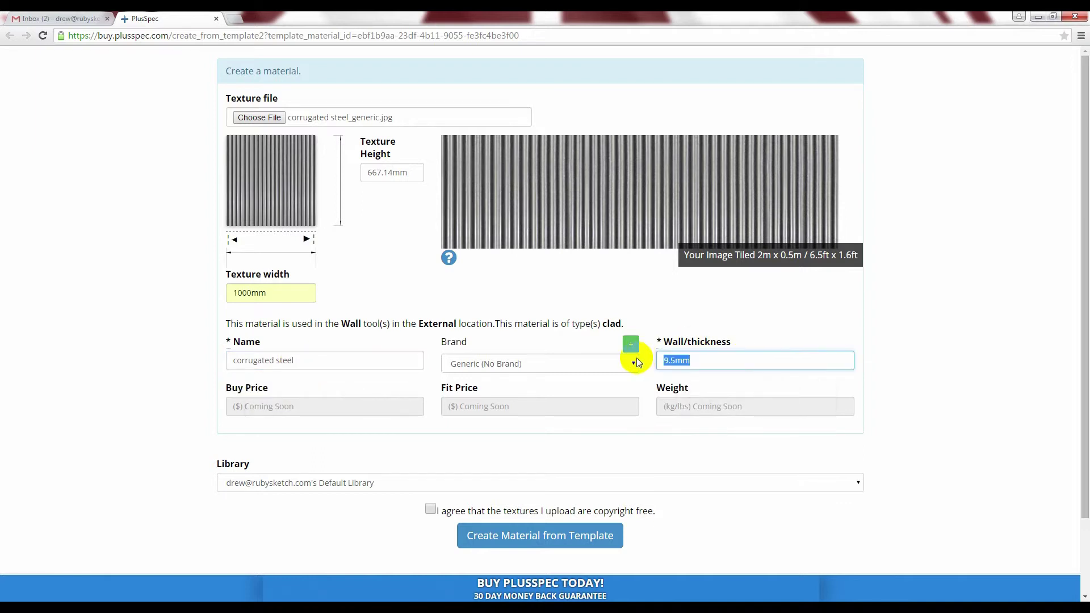
type("10")
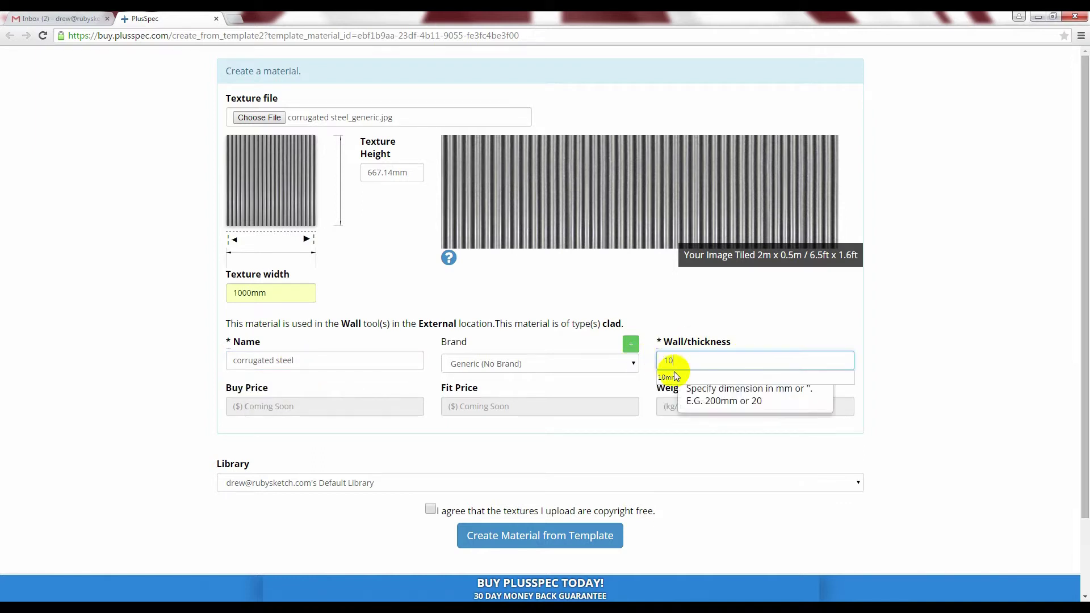
left_click(668, 377)
left_click(431, 509)
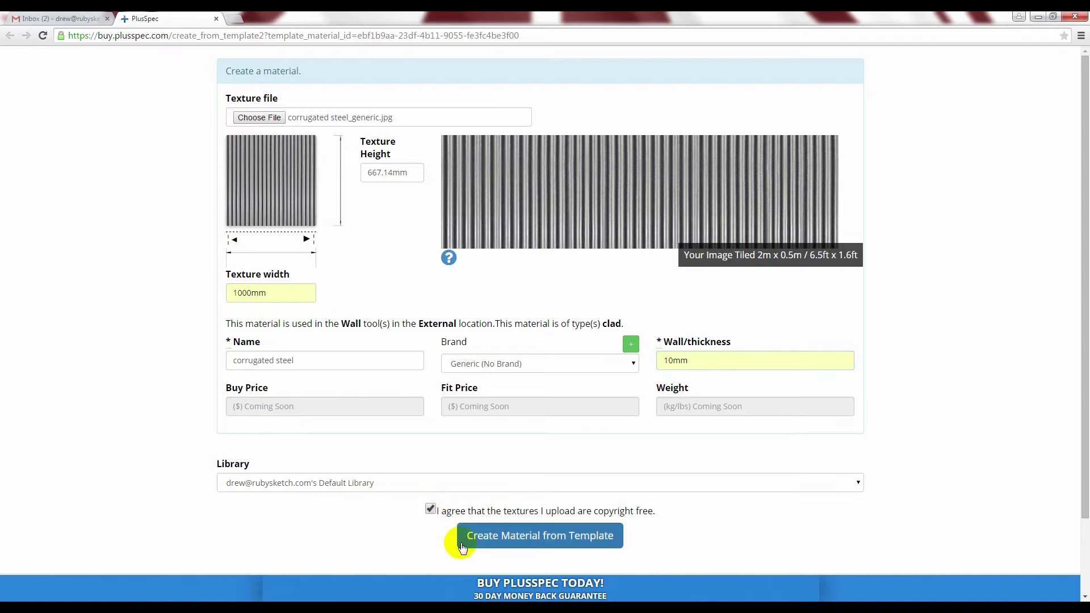
left_click(523, 542)
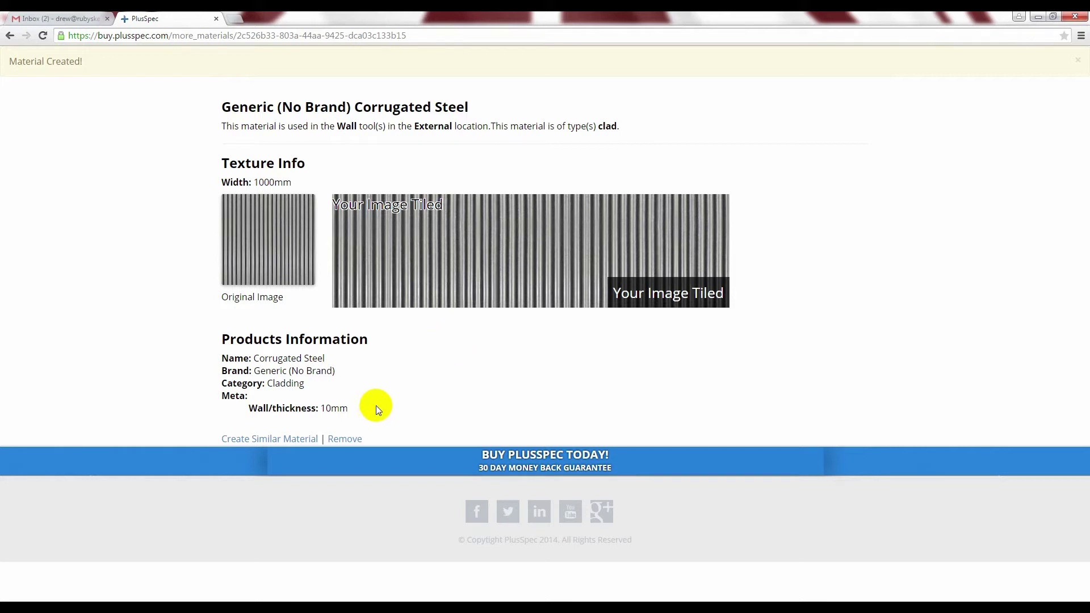
Step: Import the corrugated steel texture and choose Generic (No Brand) corrugated steel as external cladding
mouse_move(268, 236)
left_mouse_down()
mouse_move(258, 599)
mouse_move(254, 511)
mouse_move(193, 278)
mouse_move(206, 290)
left_mouse_up()
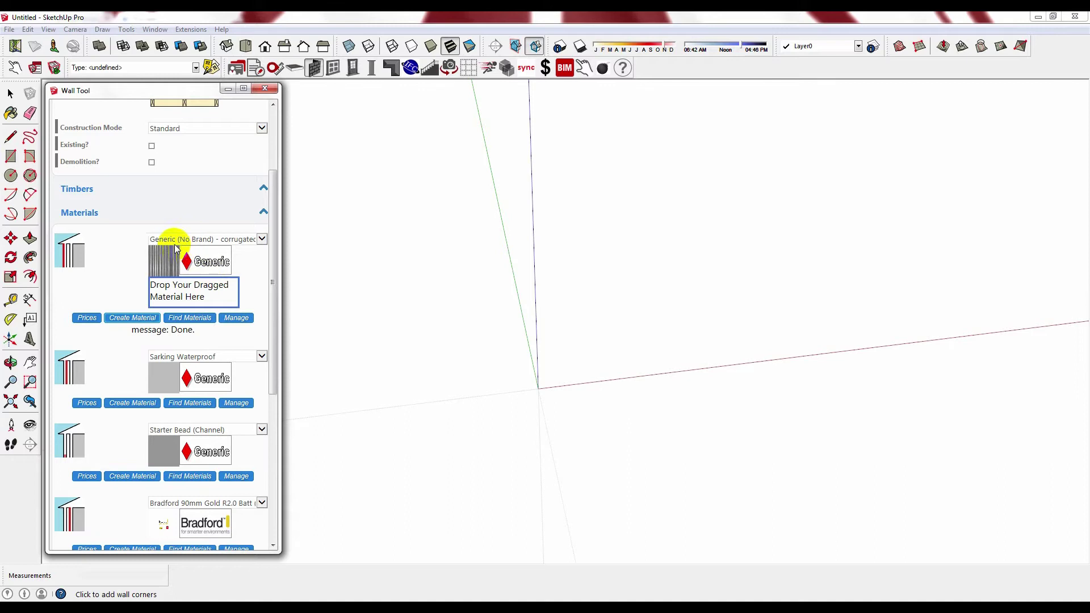
left_click(264, 240)
left_click(214, 541)
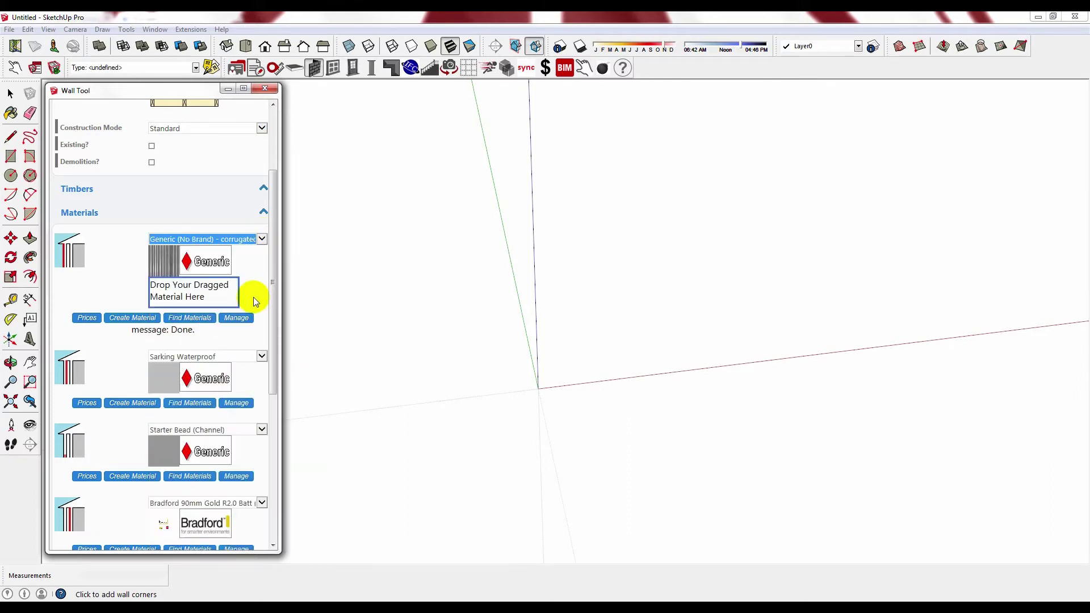
scroll(283, 260, "down", 6)
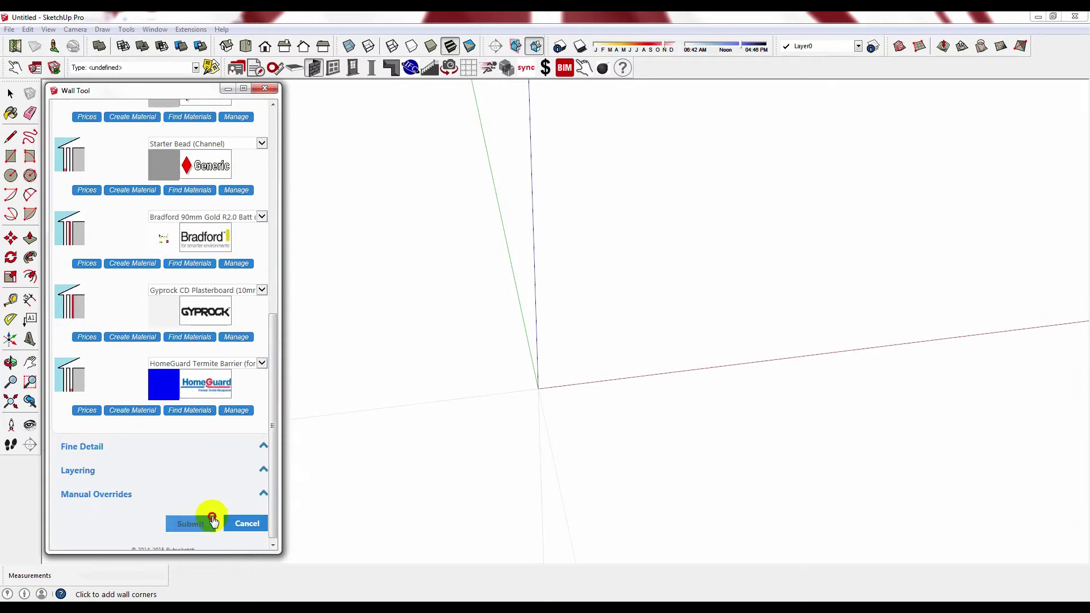
Step: Submit the wall settings and draw a 3194 × 2232mm wall loop starting from the origin
left_click(211, 517)
left_click(538, 389)
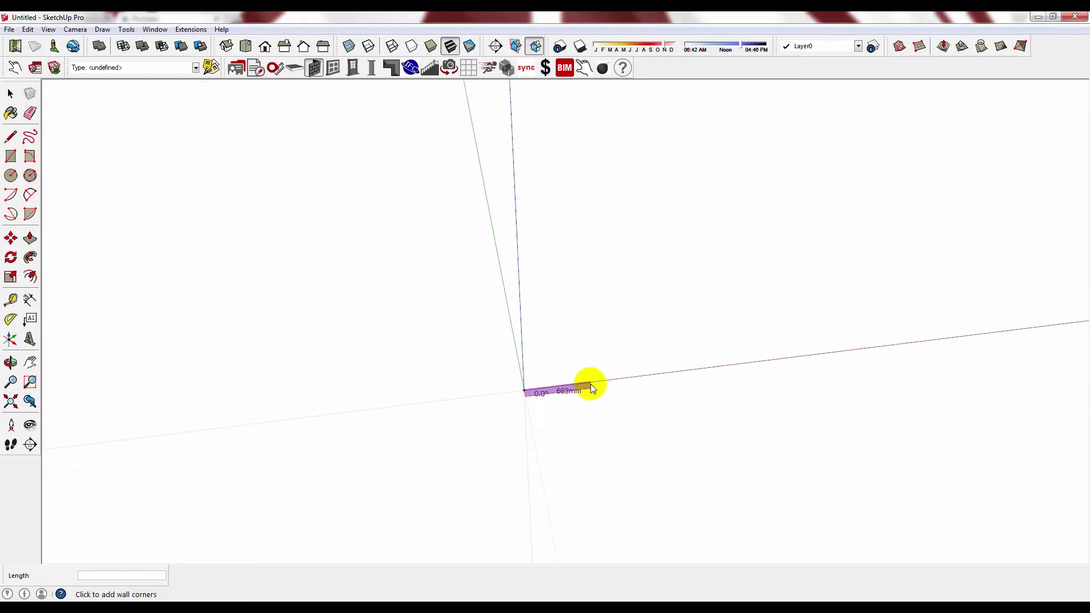
scroll(767, 376, "down", 2)
left_click(792, 366)
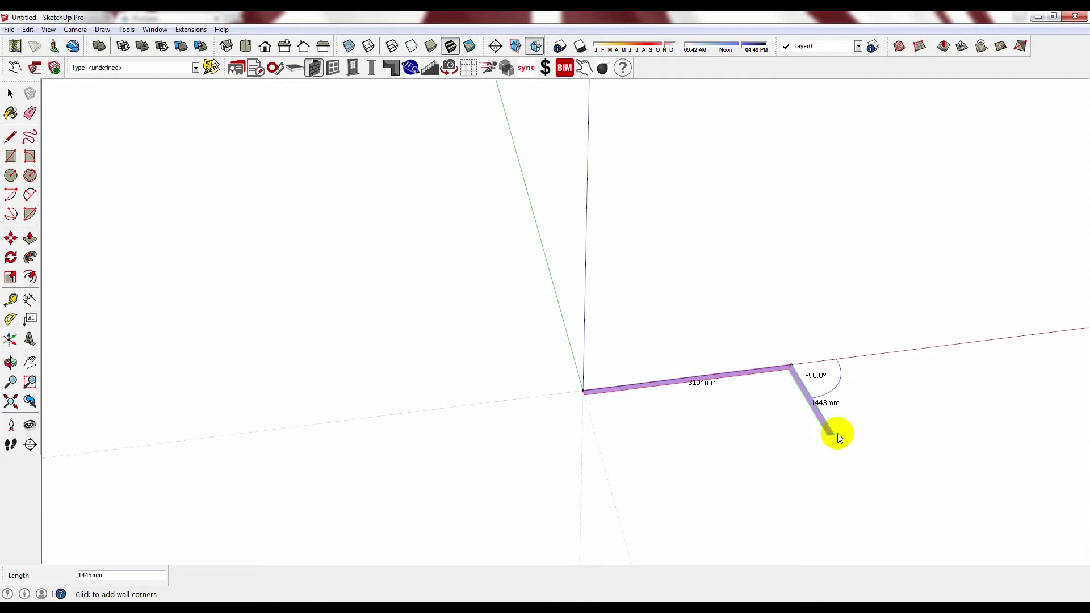
left_click(861, 479)
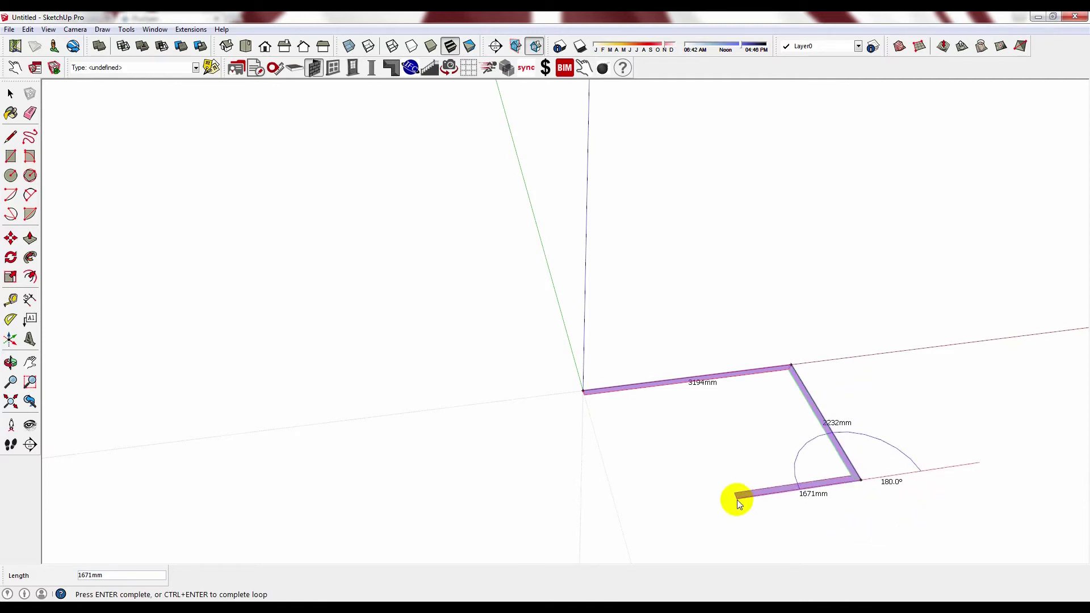
left_click(579, 389)
left_click(584, 390)
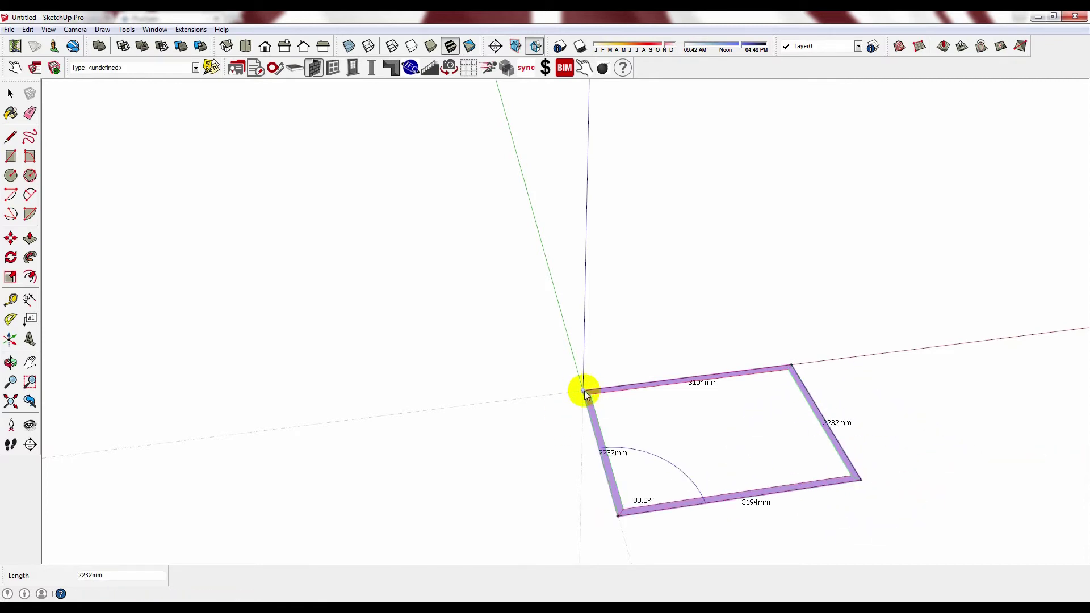
Step: Inspect the corrugated steel walls, then select the whole wall group and delete it
middle_click_drag(746, 434, 846, 365)
scroll(840, 370, "up", 4)
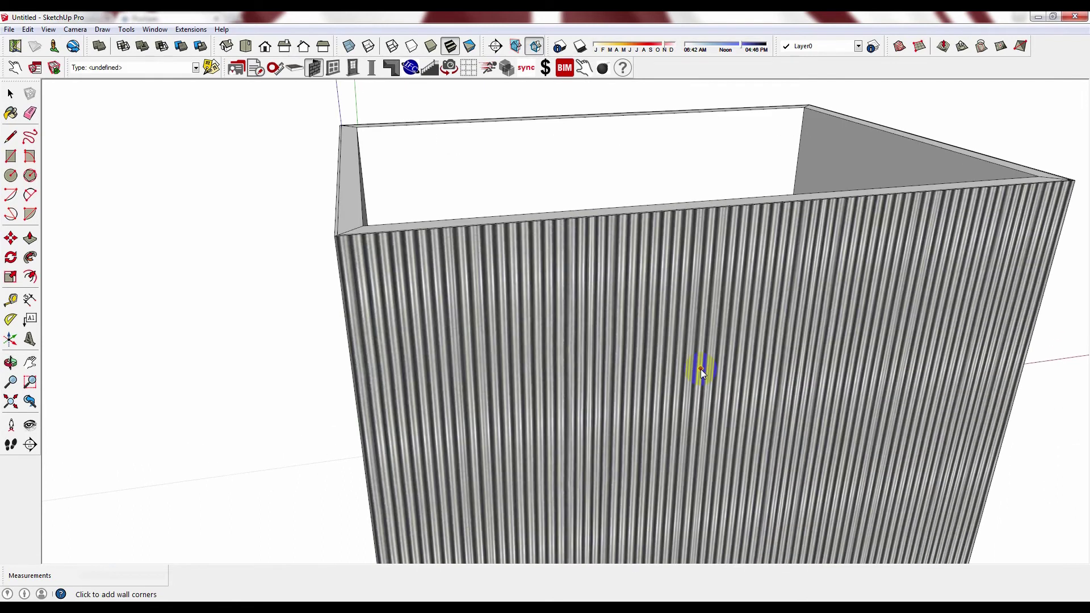
scroll(701, 369, "down", 2)
scroll(579, 330, "down", 3)
key("space")
left_click_drag(832, 196, 419, 501)
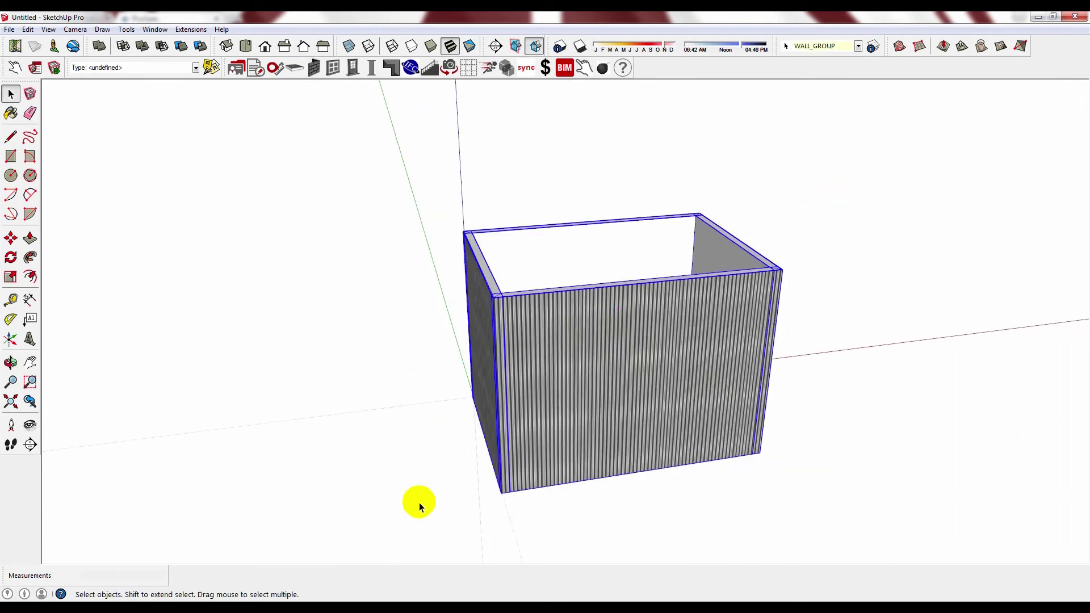
key("Delete")
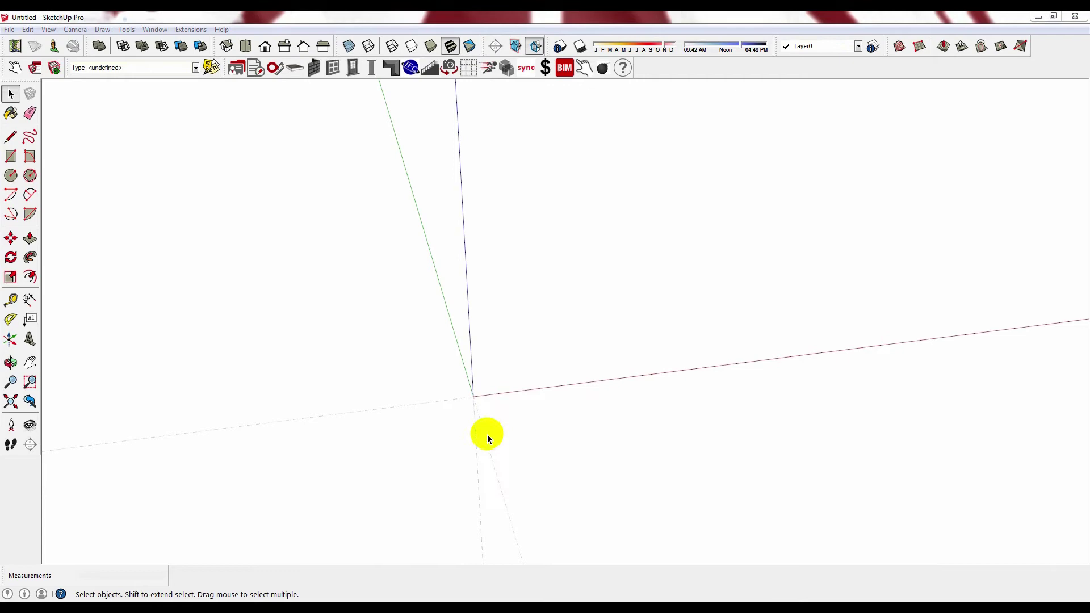
Step: Open the Slab Tool and set its surface material to Concrete Polished
left_click(295, 68)
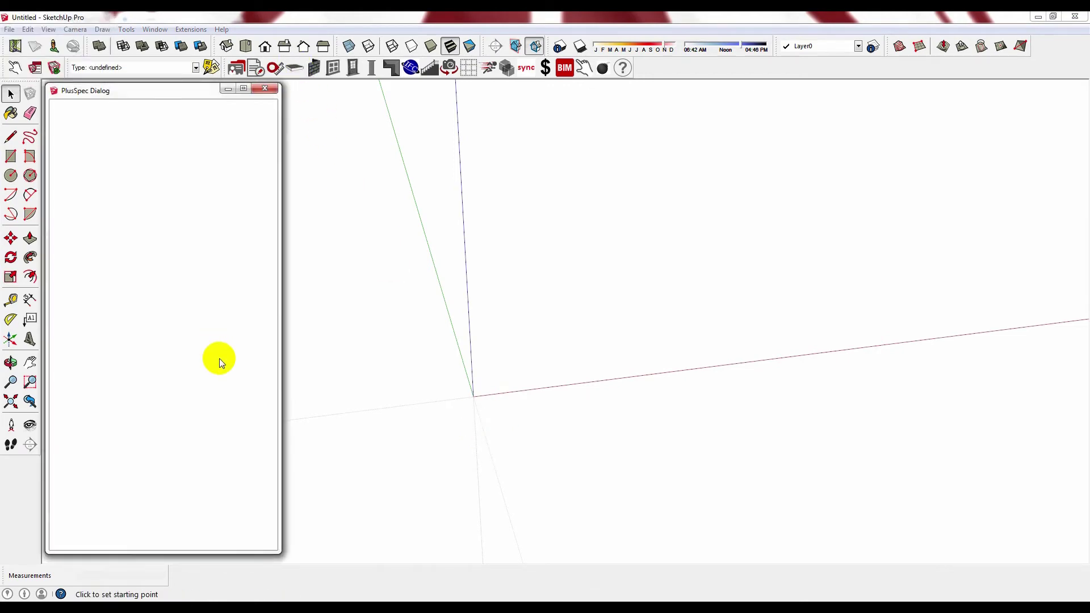
left_click(107, 283)
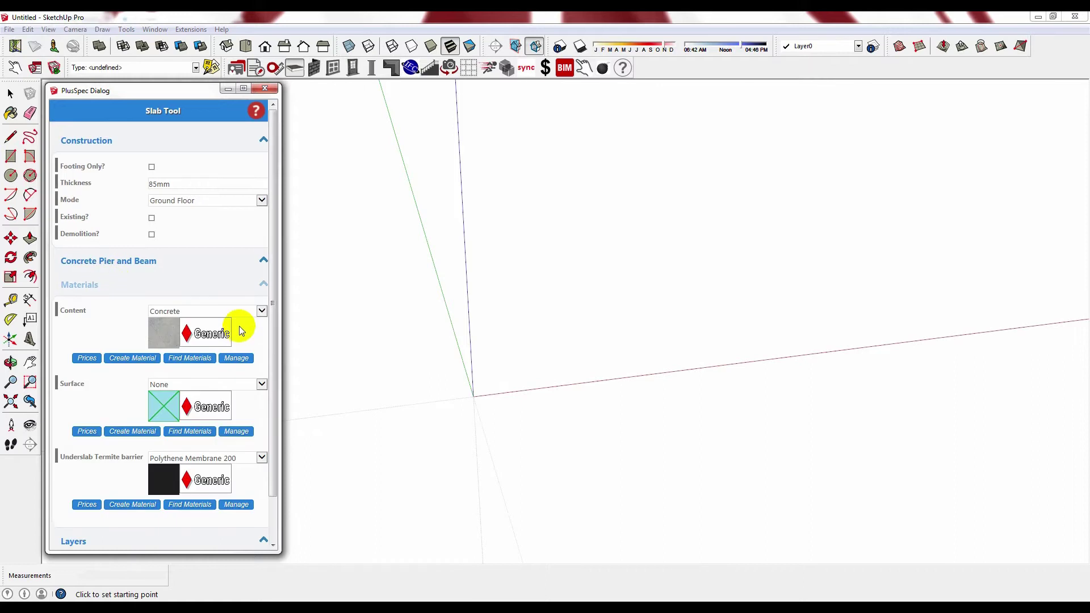
left_click(261, 384)
left_click(169, 410)
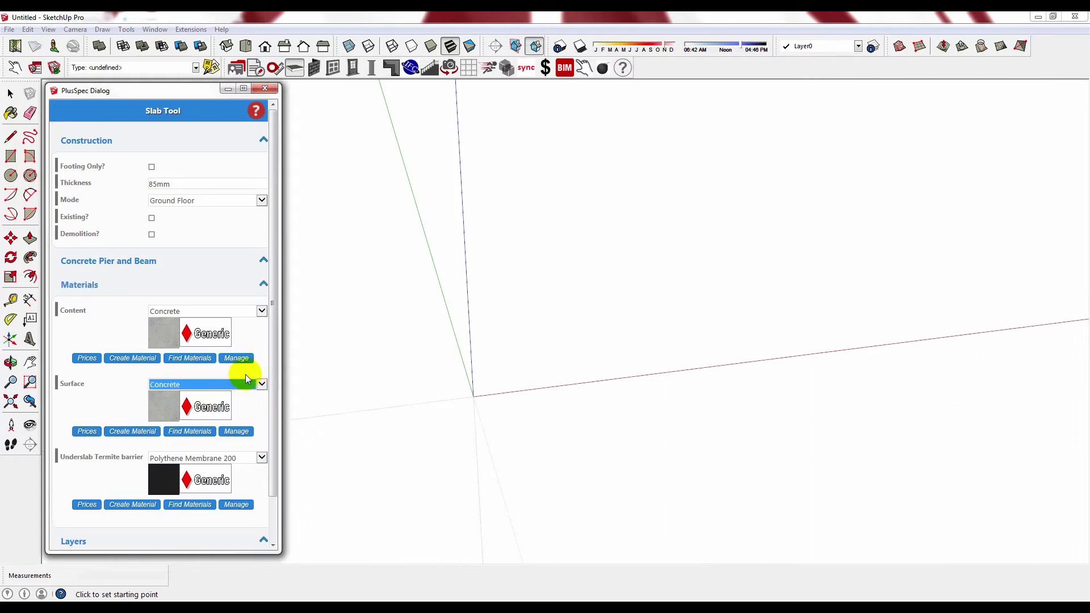
left_click(261, 384)
left_click(183, 419)
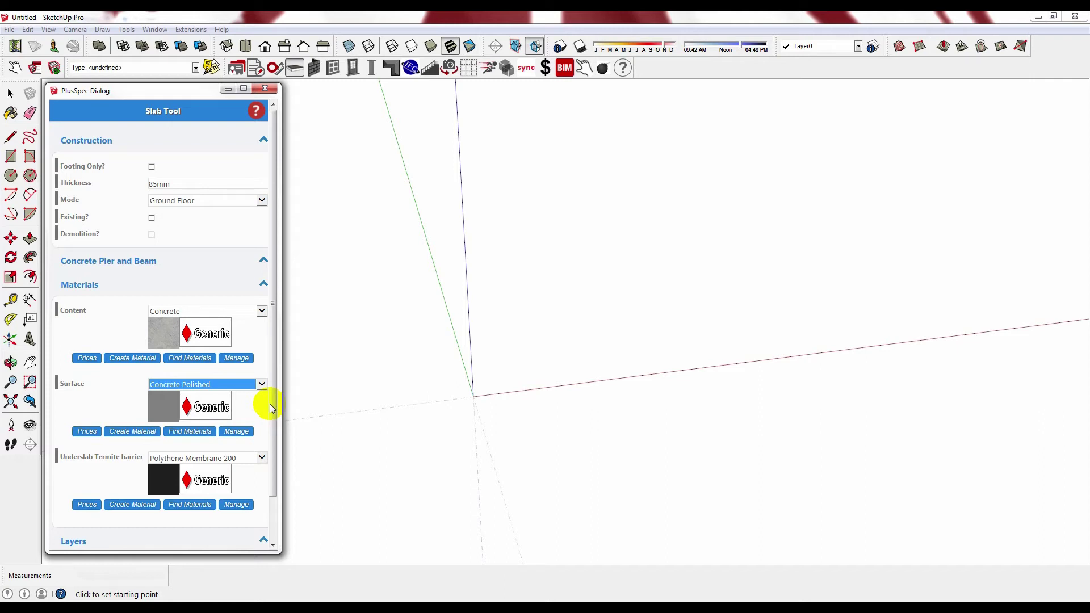
Step: Create a surface material from the polished concrete granite image with 1000mm texture width
left_click(137, 431)
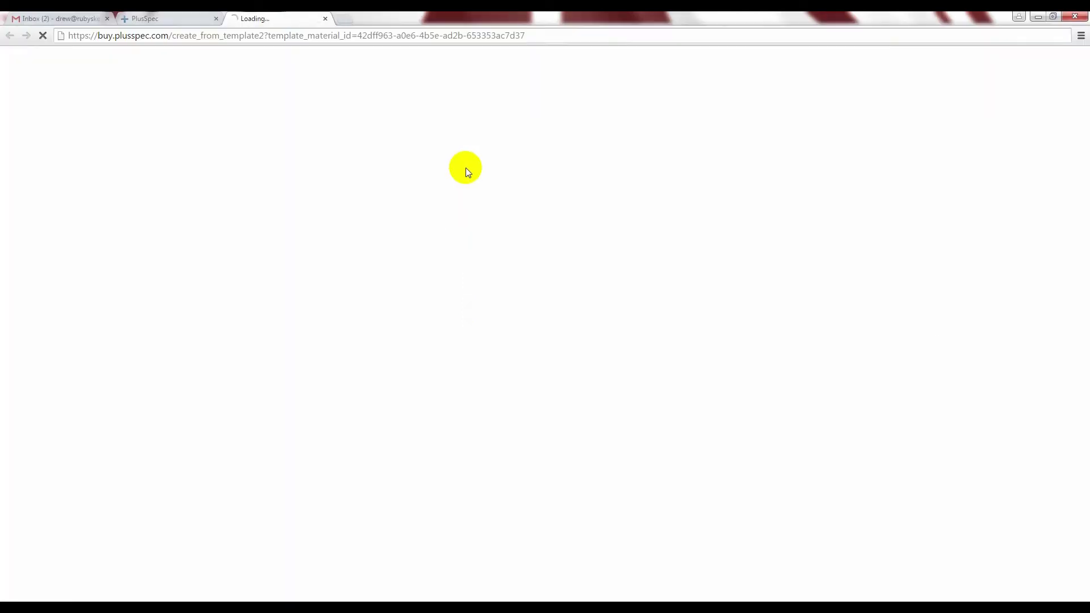
left_click(260, 117)
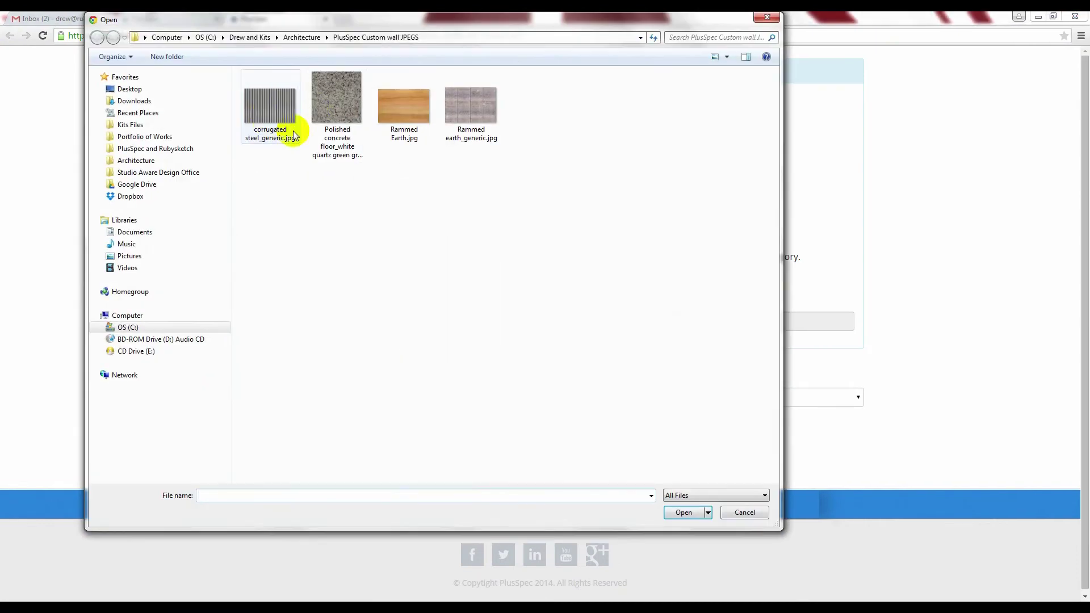
left_click(336, 103)
left_click(683, 513)
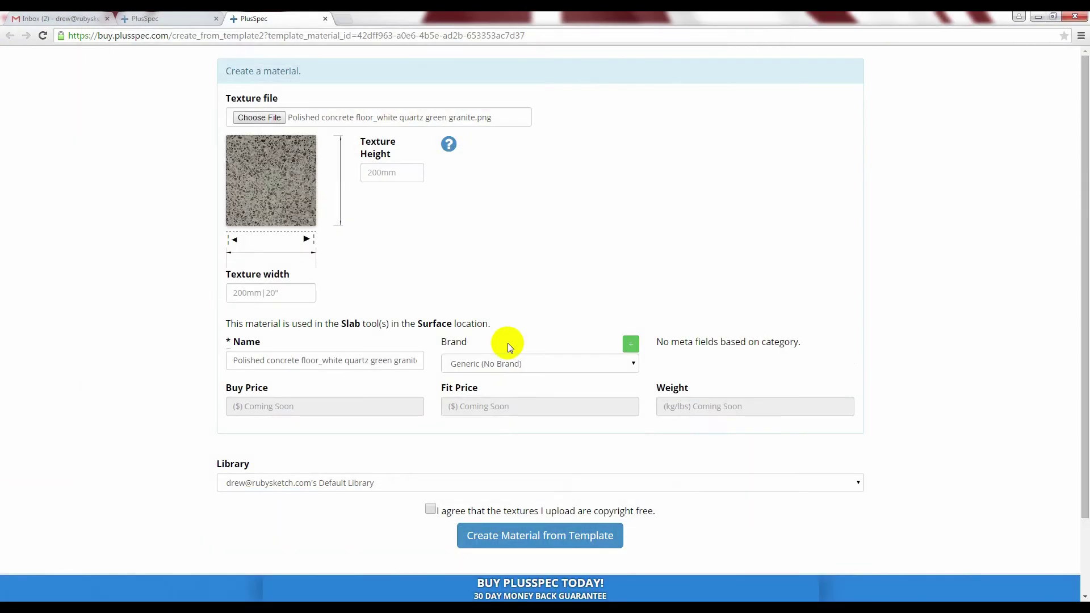
left_click(267, 293)
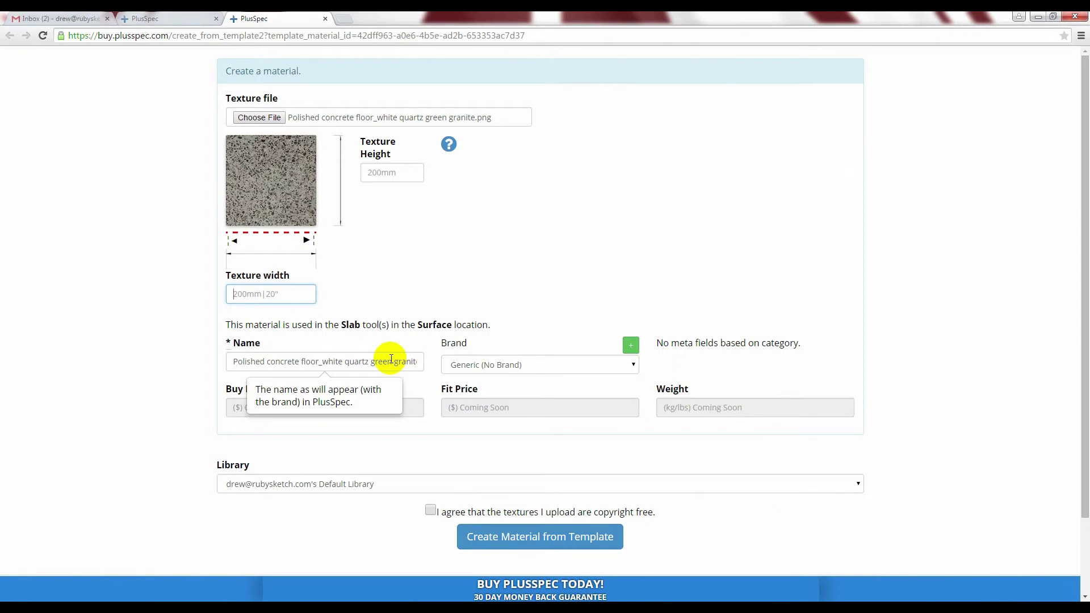
type("1000mm")
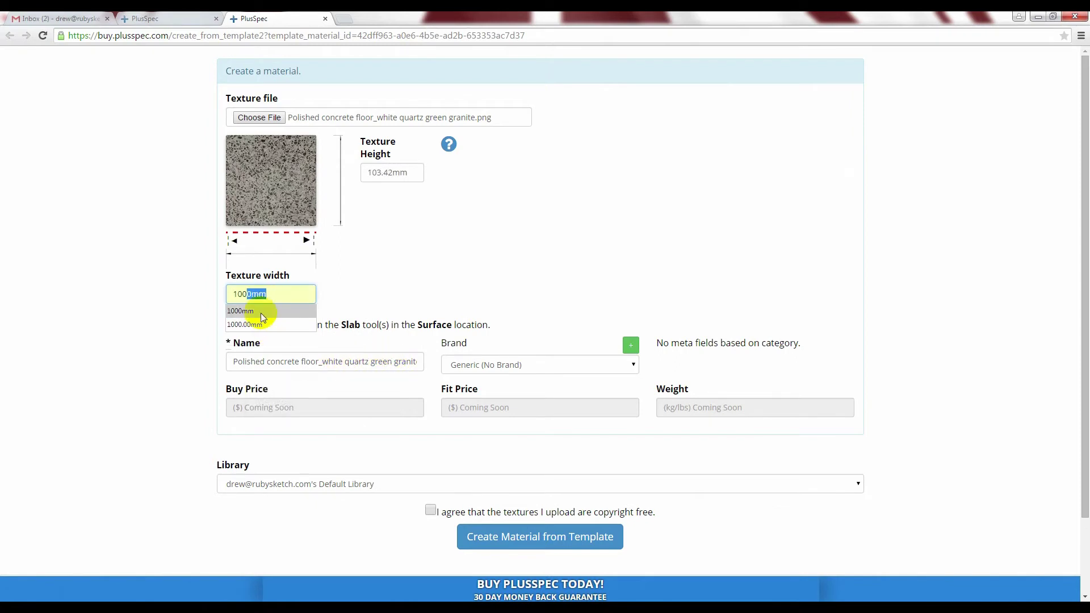
left_click(263, 312)
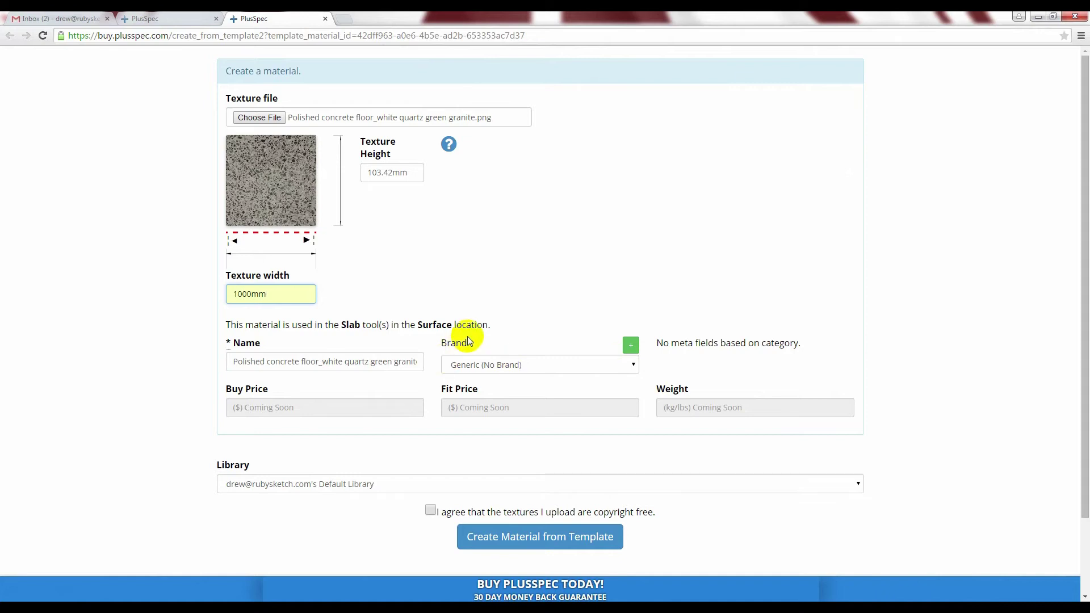
left_click(429, 510)
left_click(524, 536)
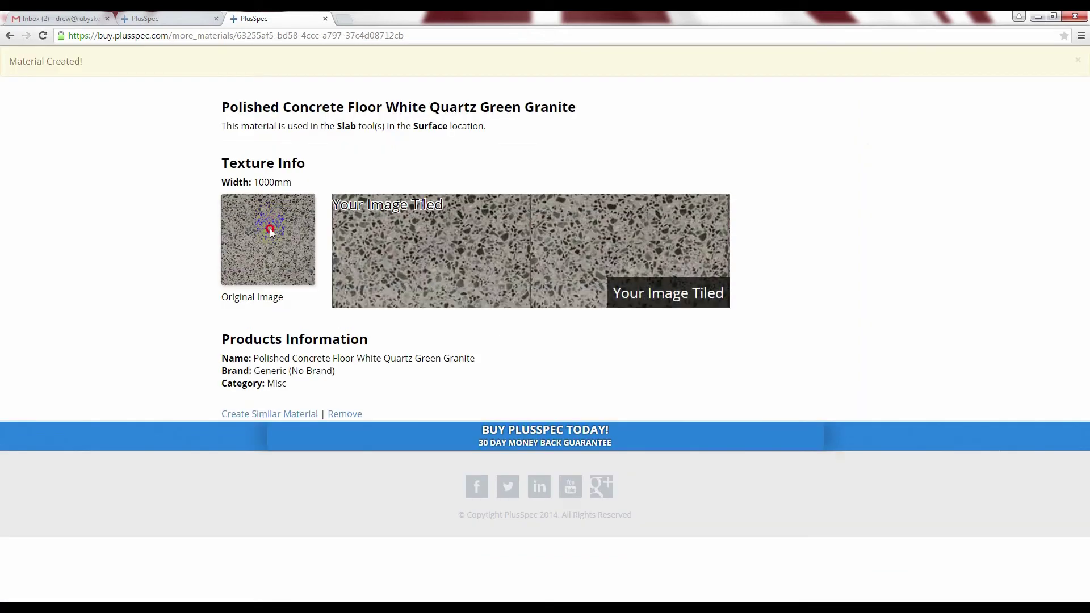
Step: Drop the new granite texture into the slab surface slot and submit the slab settings
mouse_move(270, 228)
left_mouse_down()
mouse_move(252, 579)
mouse_move(266, 596)
mouse_move(203, 454)
left_mouse_up()
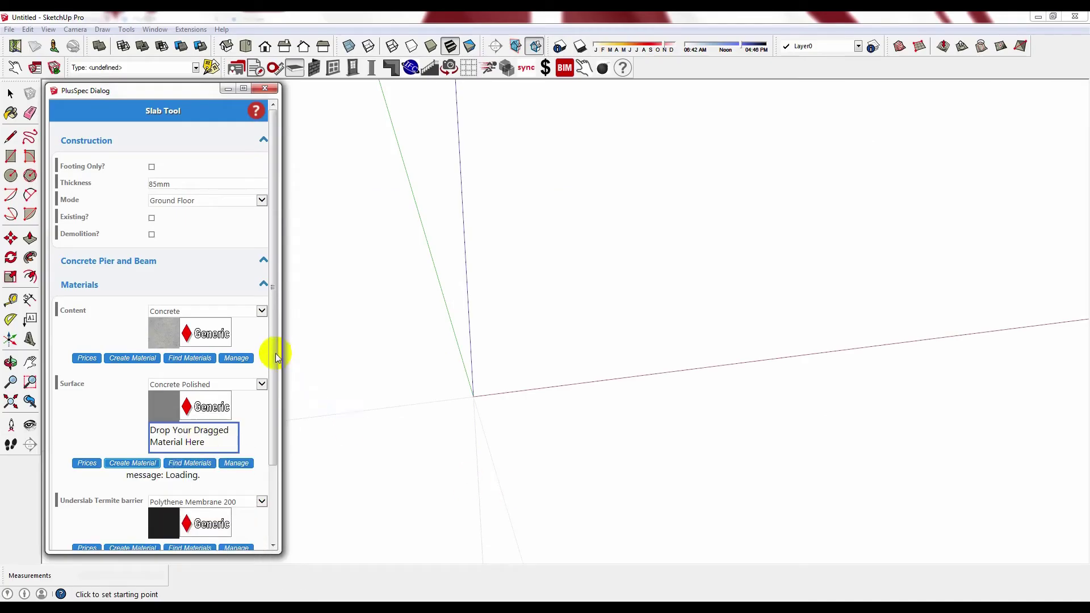
left_click_drag(273, 358, 270, 432)
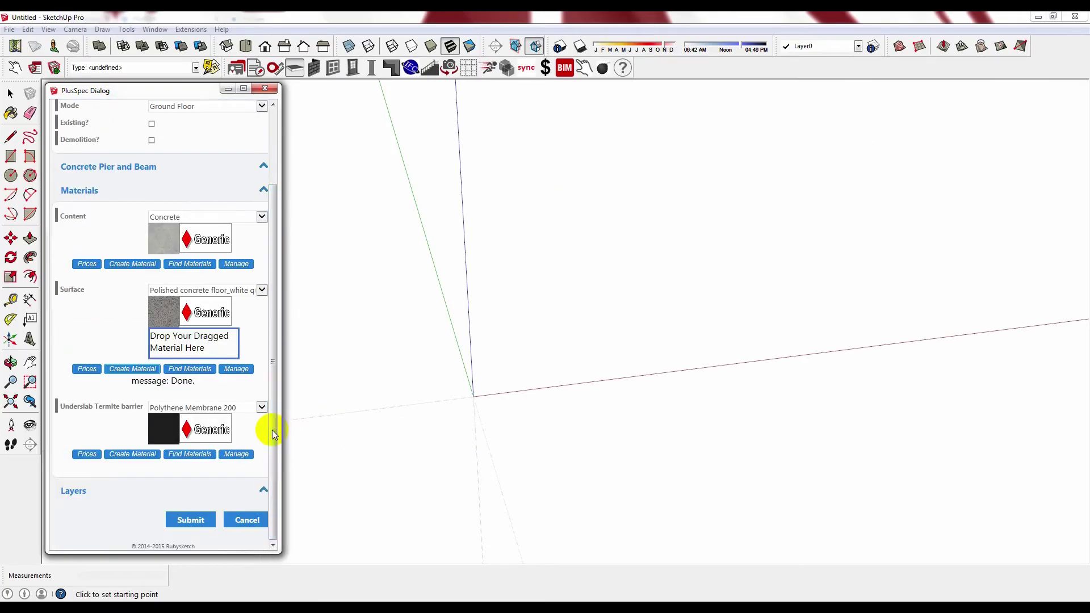
left_click(192, 521)
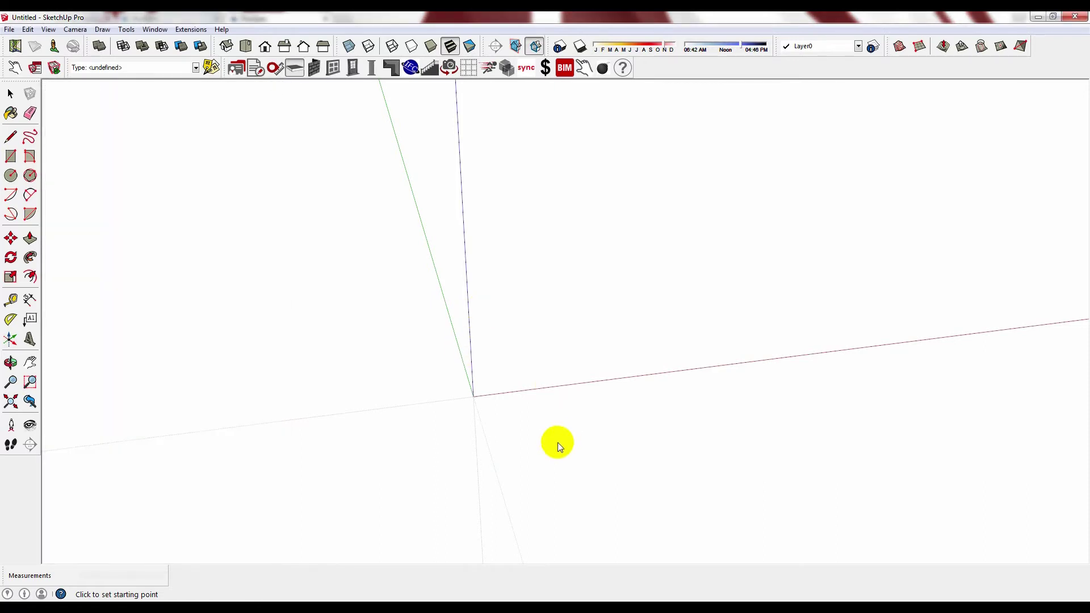
left_click(486, 408)
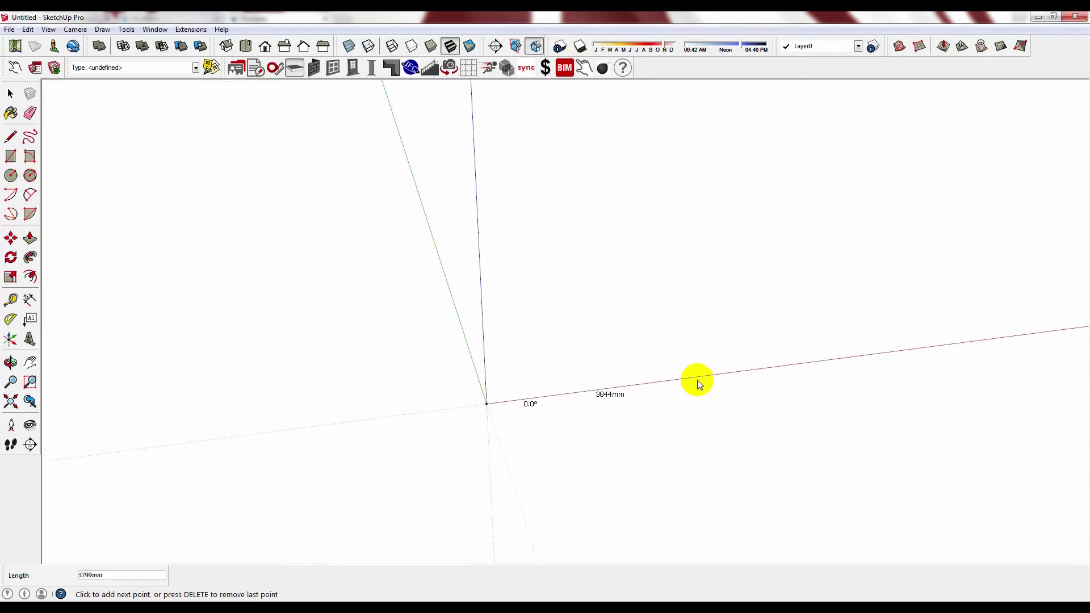
left_click(717, 376)
left_click(798, 463)
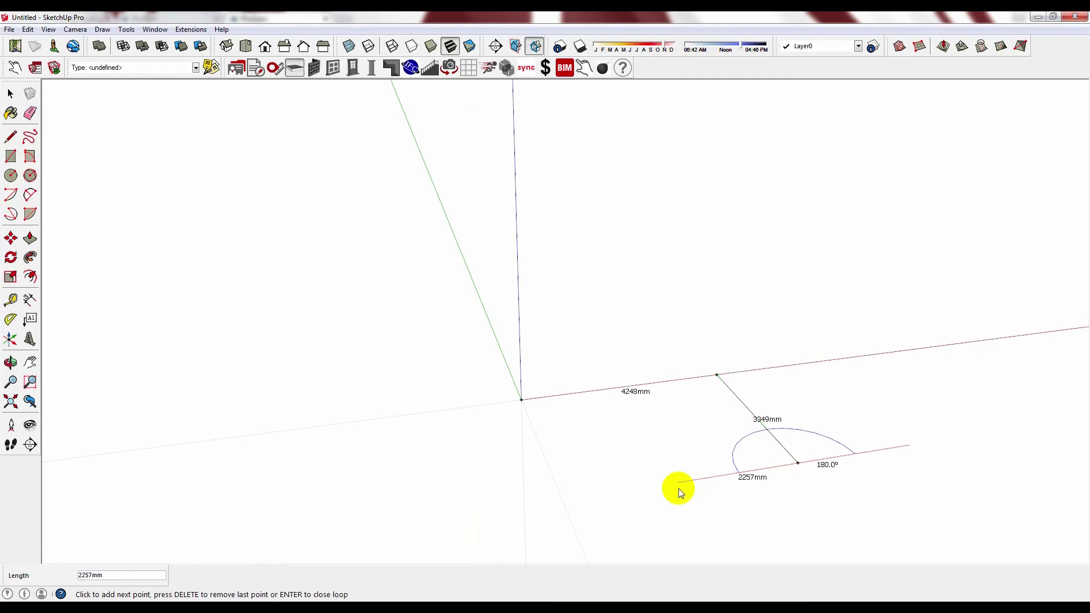
left_click(523, 402)
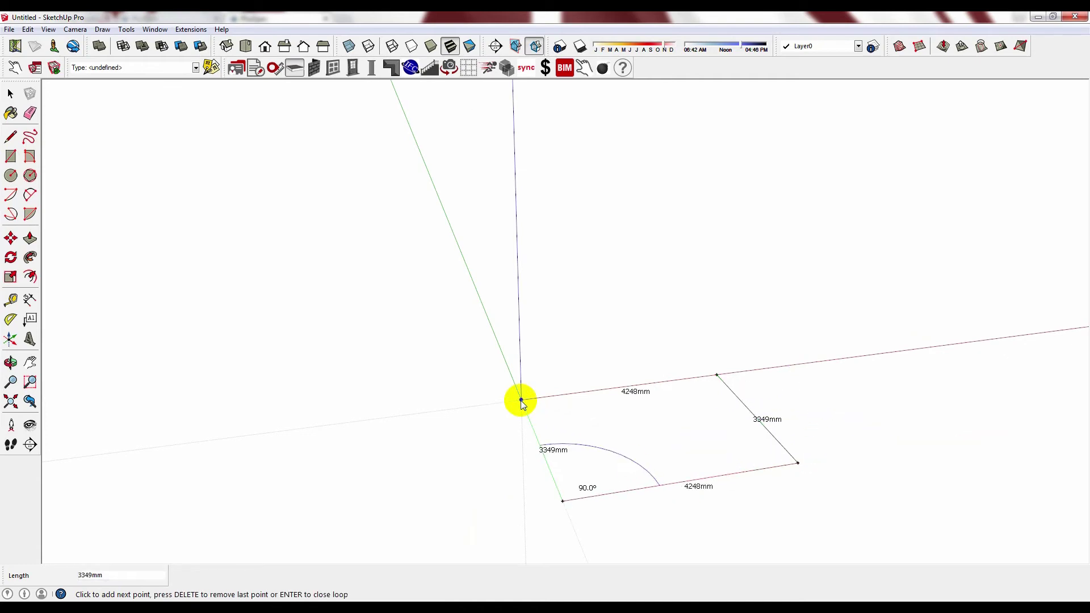
left_click(521, 400)
scroll(624, 453, "up", 6)
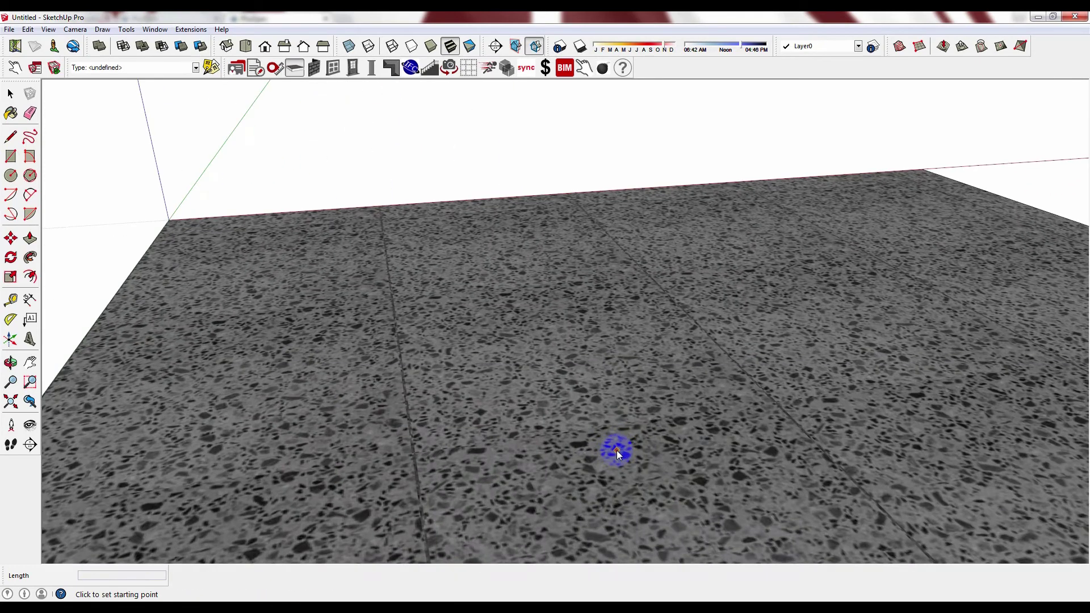
scroll(616, 450, "down", 10)
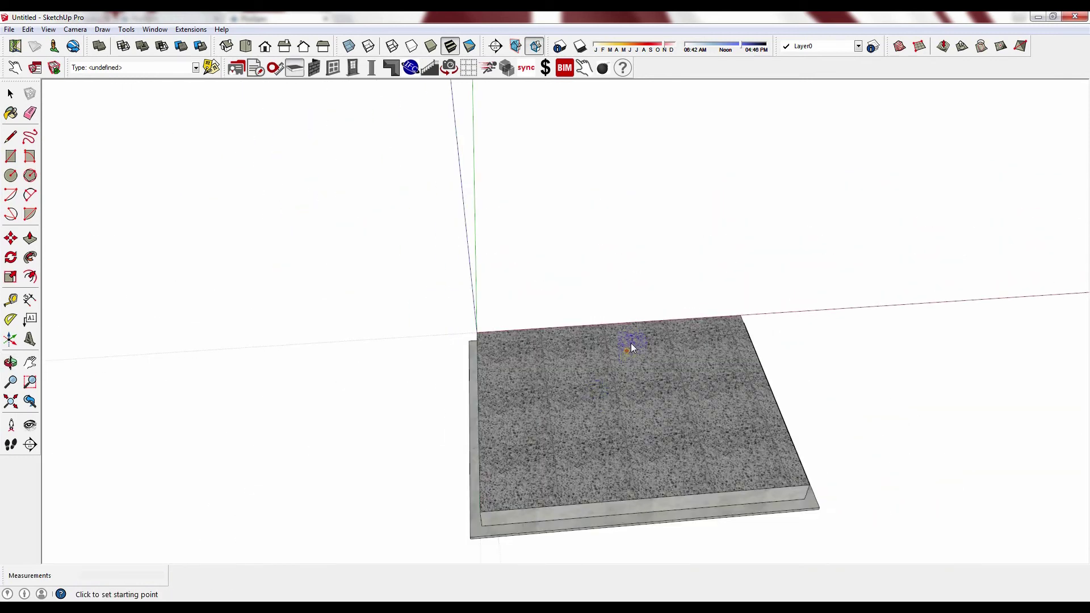
key("space")
left_click(516, 462)
key("Delete")
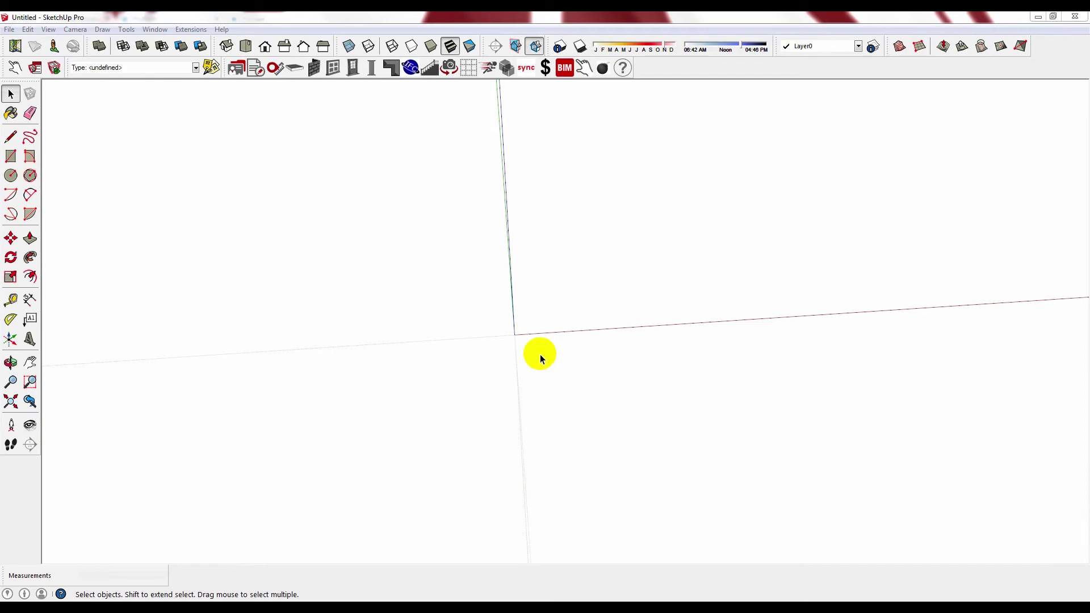
Step: Open the Wall Tool, set construction type to Single Brick, and show its materials
left_click(313, 68)
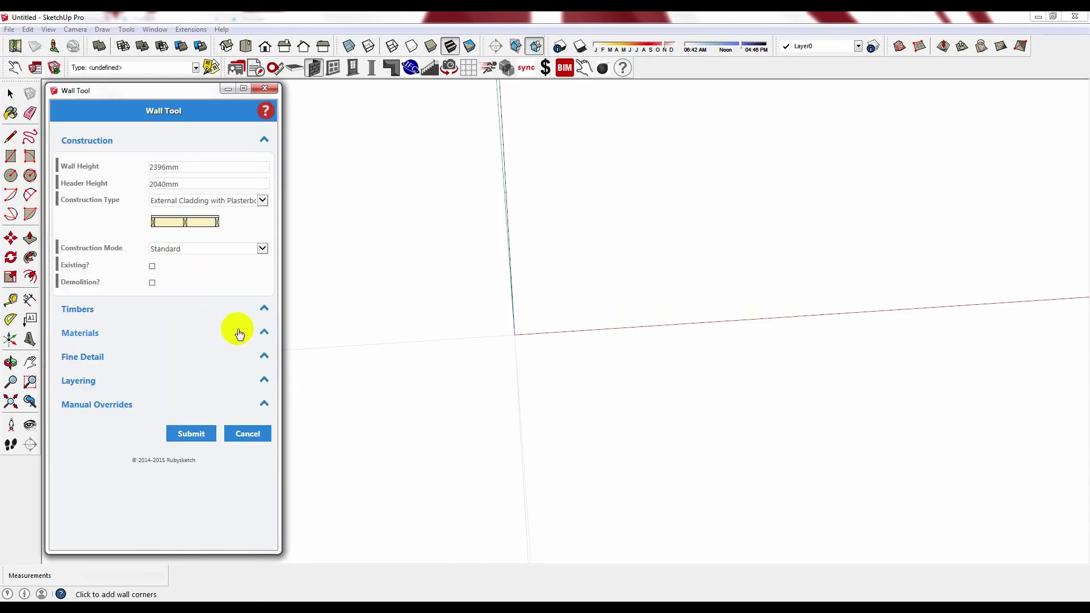
left_click(262, 202)
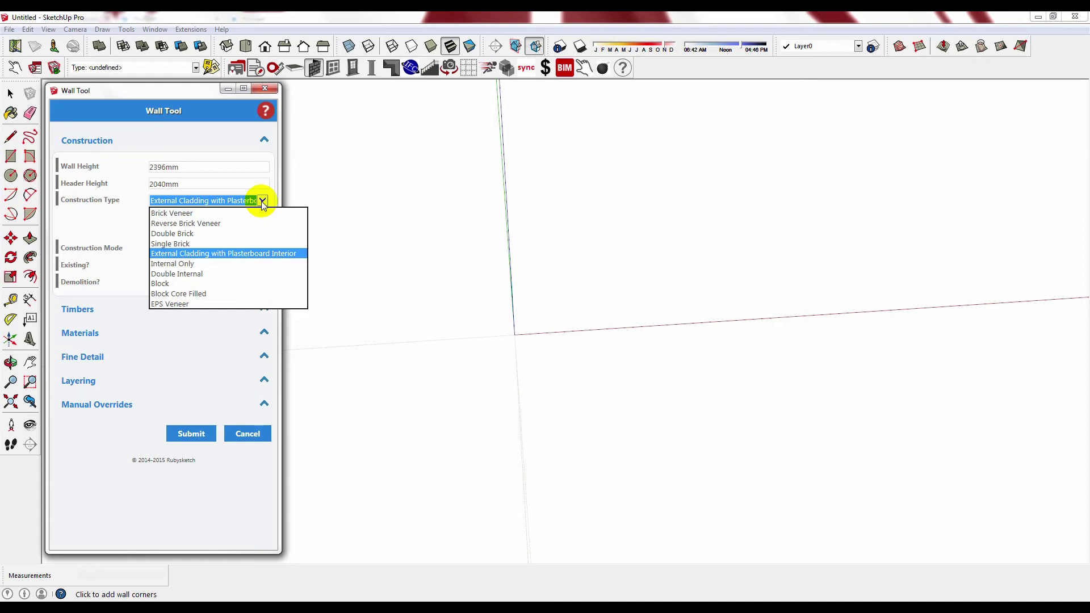
left_click(170, 244)
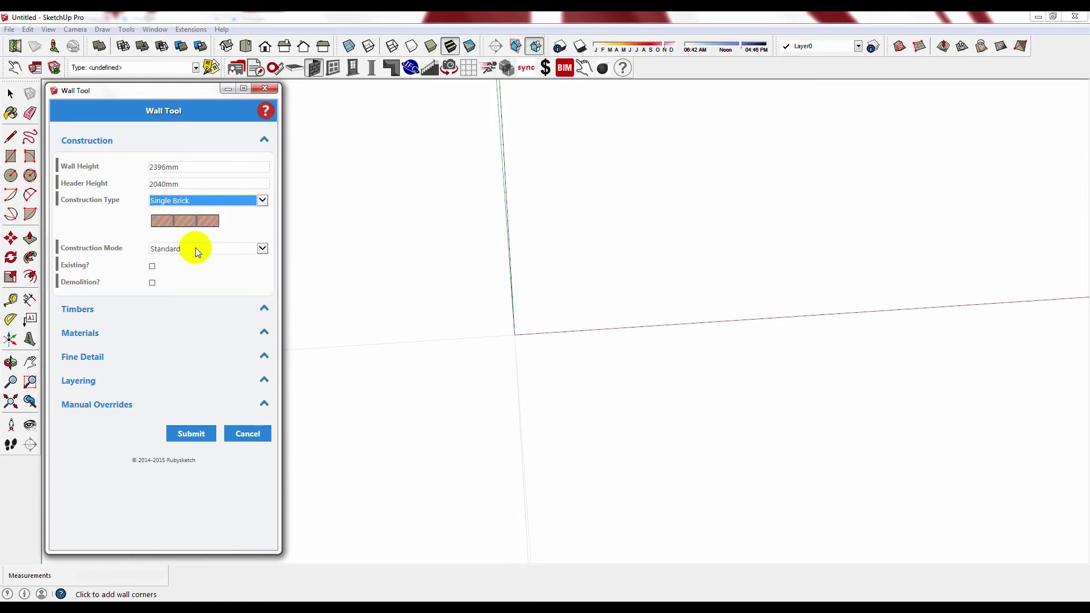
left_click(108, 334)
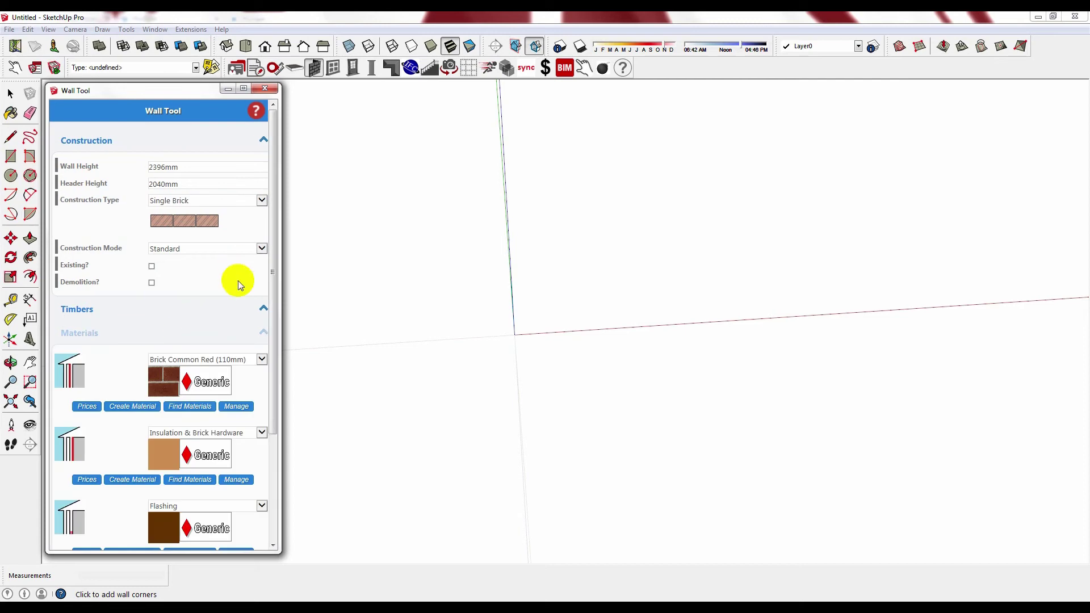
Step: Start a new wall material from the brick layer and load the Rammed Earth texture image
left_click(118, 406)
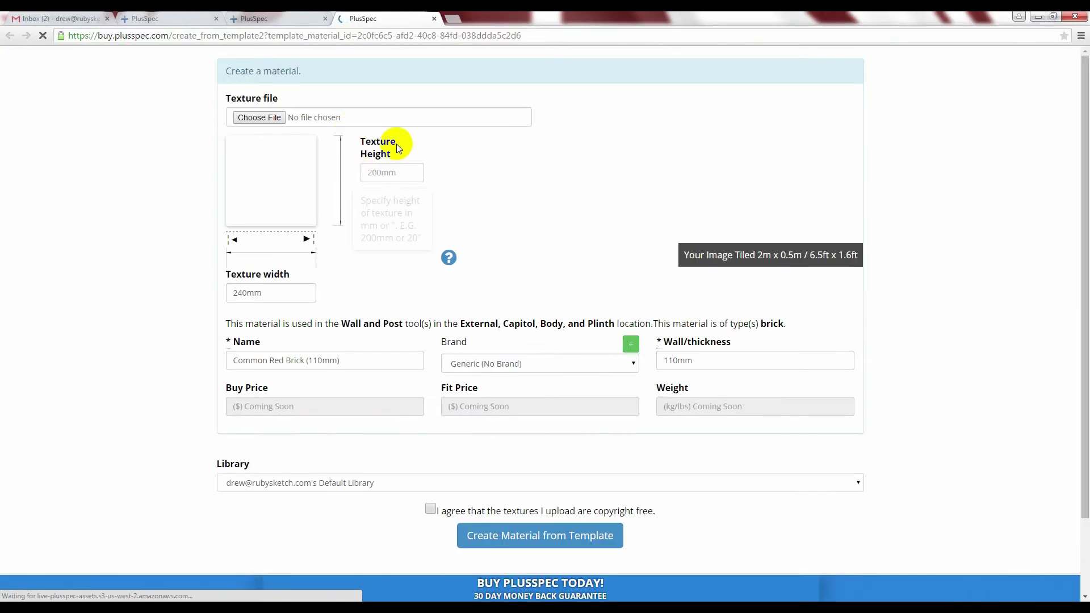
left_click(275, 117)
left_click(400, 122)
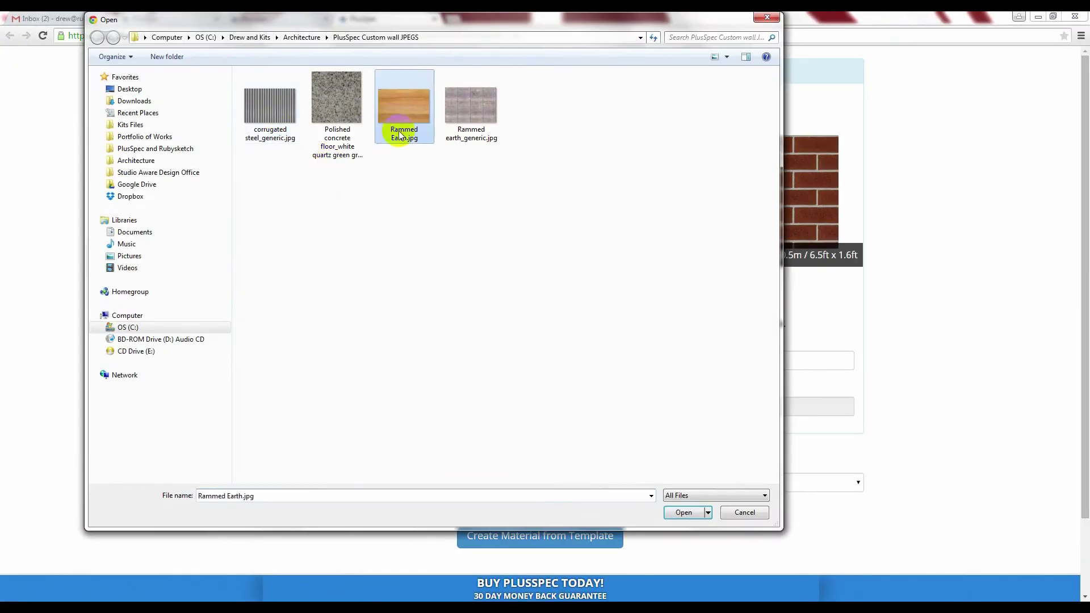
left_click(681, 513)
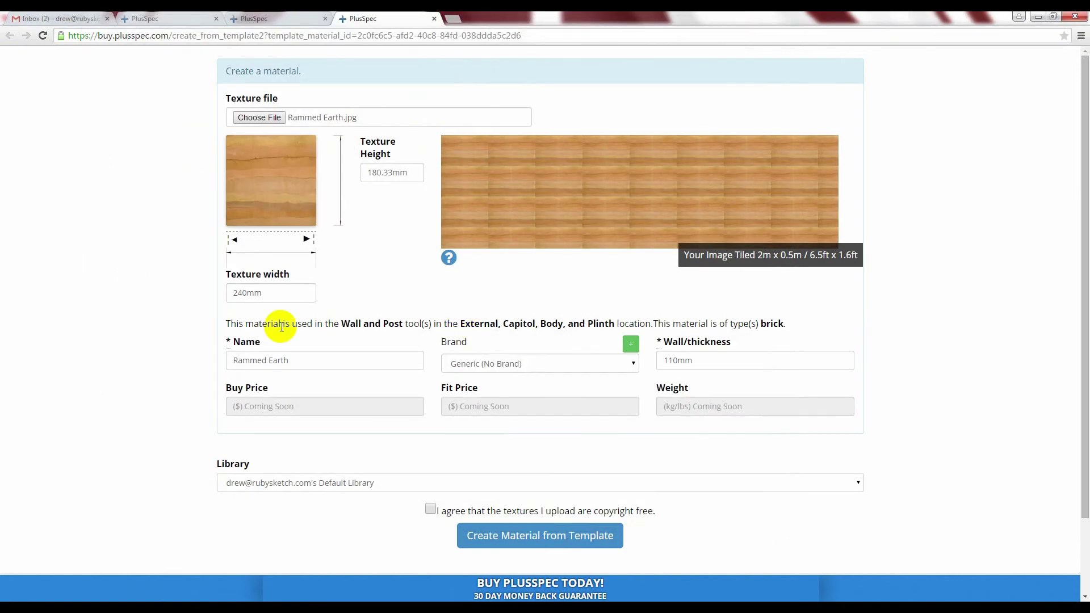
Step: Set texture width 500mm and wall thickness 300mm, accept copyright terms, and create the material
left_click_drag(271, 293, 164, 289)
type("500mm")
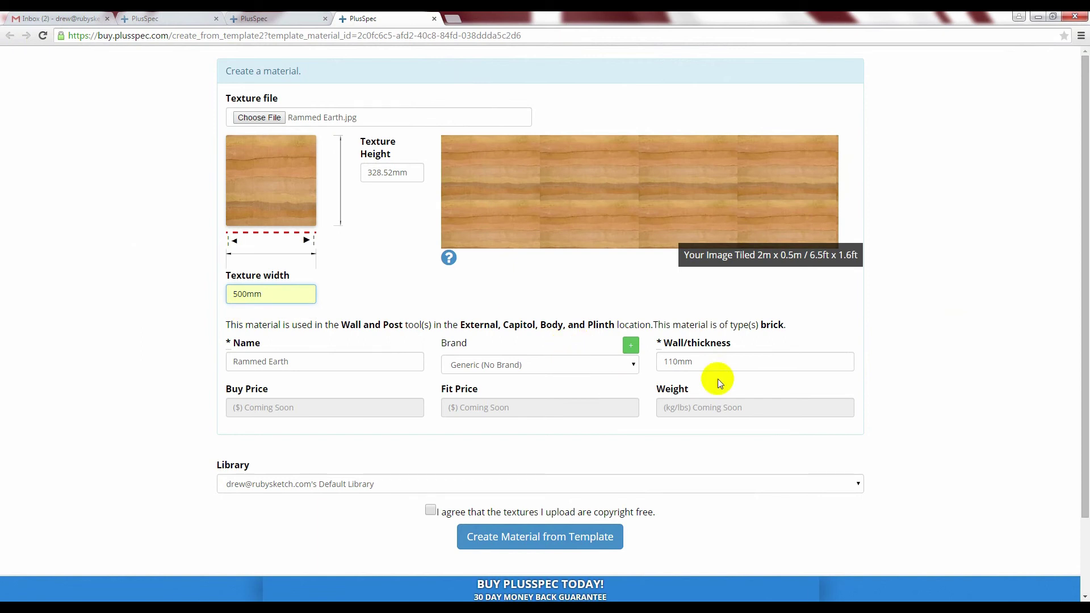
left_click_drag(708, 360, 657, 360)
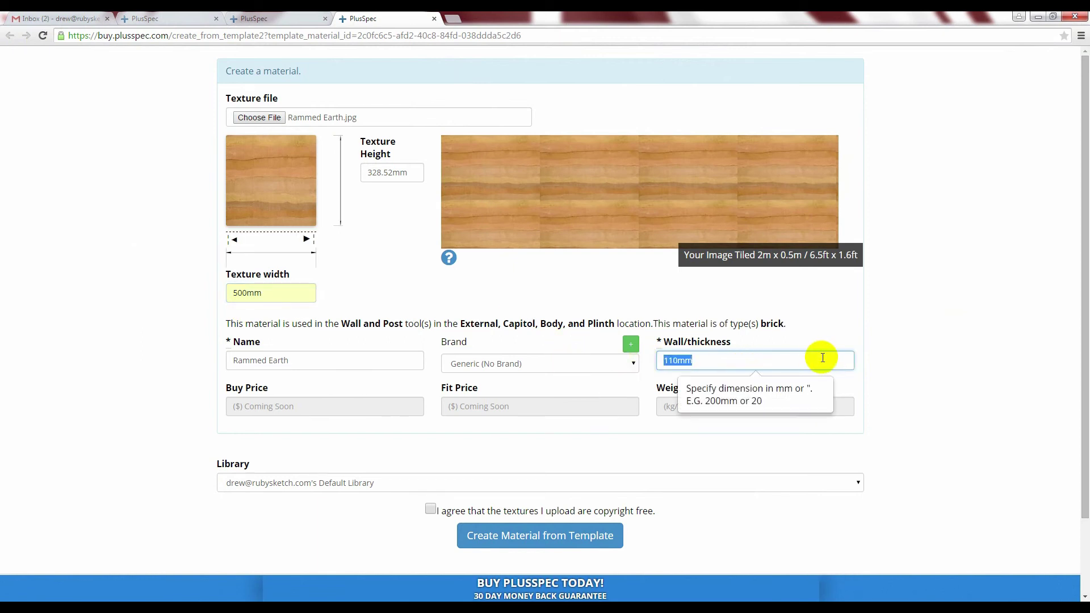
type("300")
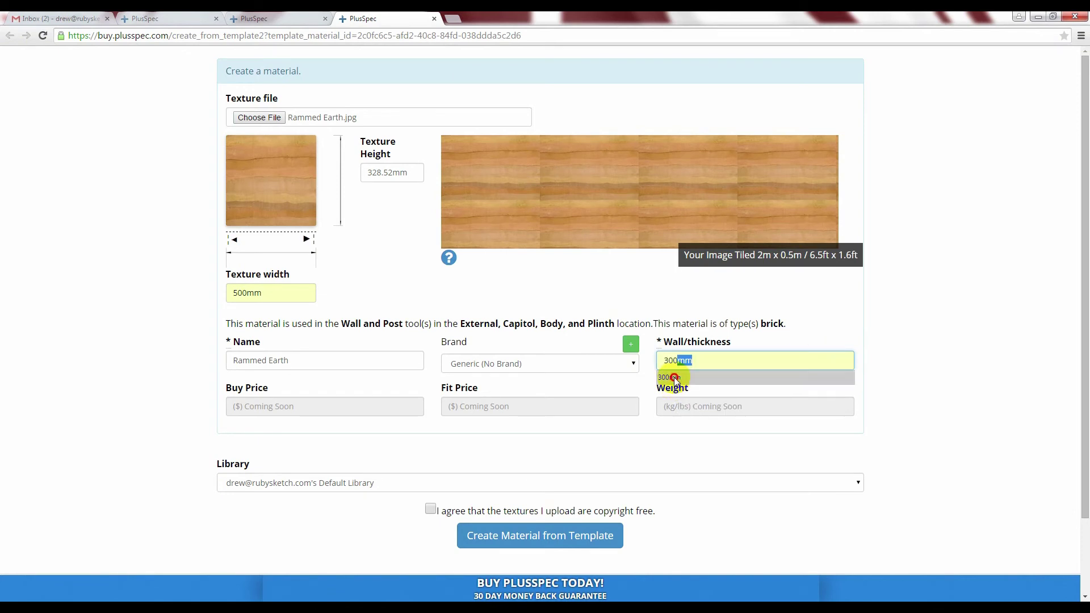
left_click(669, 377)
left_click(431, 510)
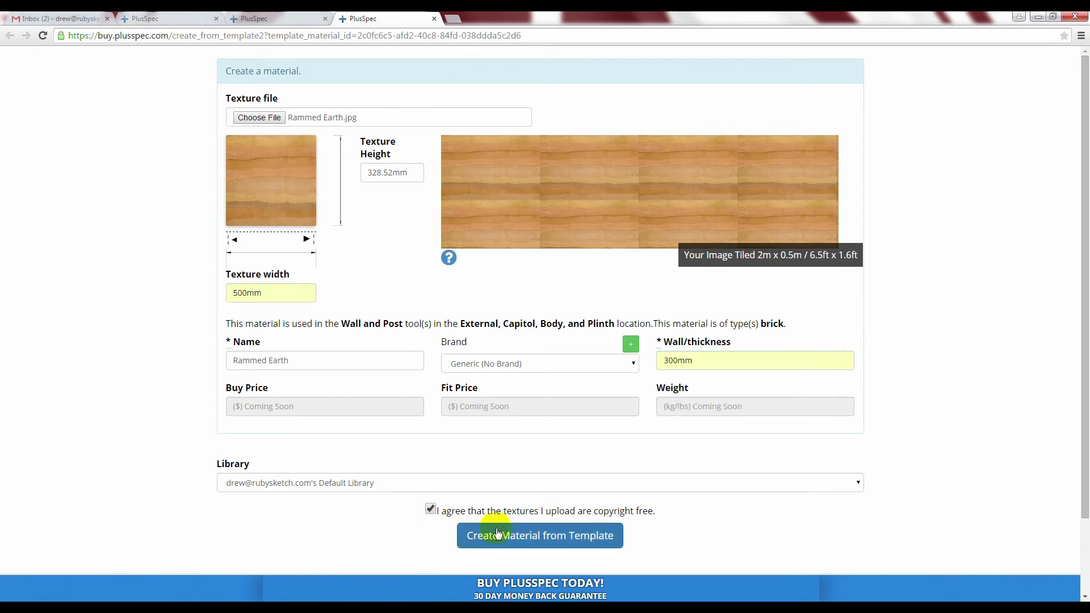
left_click(529, 539)
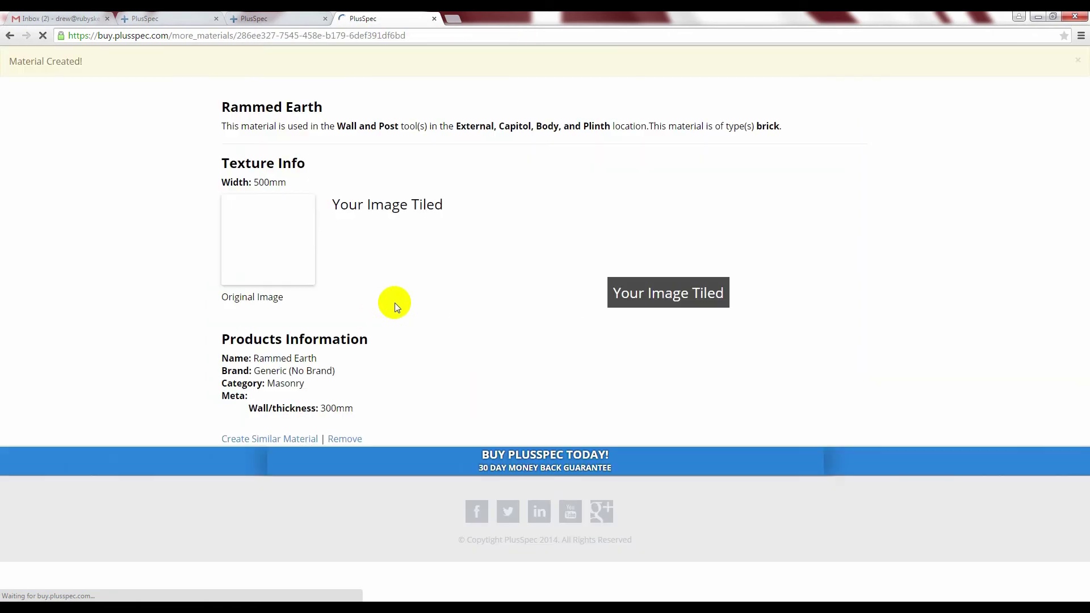
Step: Drop the Rammed Earth texture into the wall material slot and submit the wall settings
mouse_move(267, 259)
left_mouse_down()
mouse_move(284, 550)
mouse_move(270, 606)
mouse_move(192, 418)
left_mouse_up()
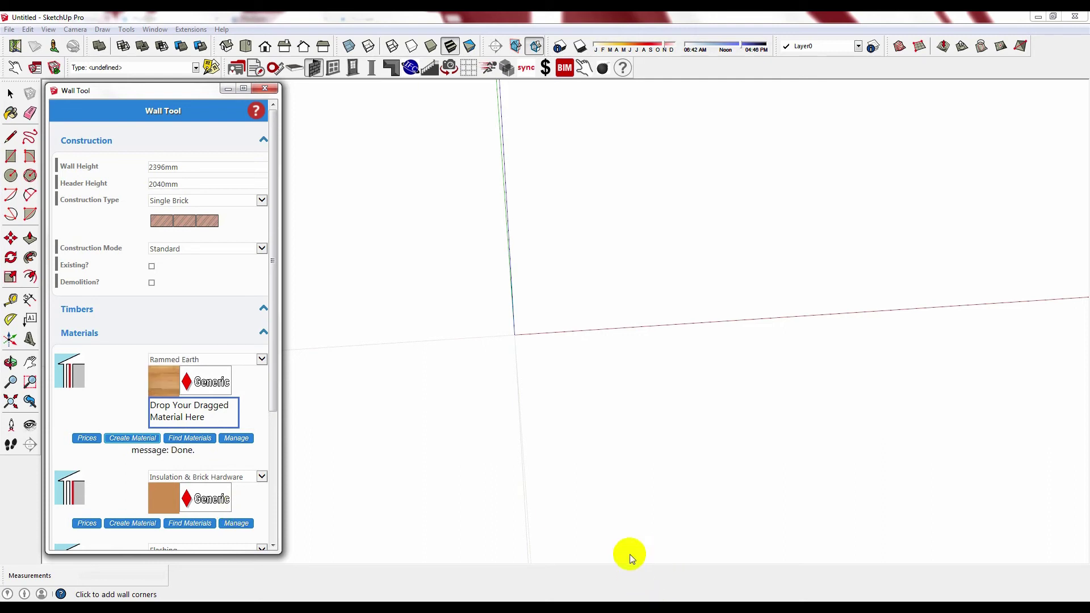
left_click_drag(272, 302, 272, 435)
left_click(190, 518)
Step: Draw a closed 6303 × 4790mm Rammed Earth wall loop starting at the origin
left_click(515, 335)
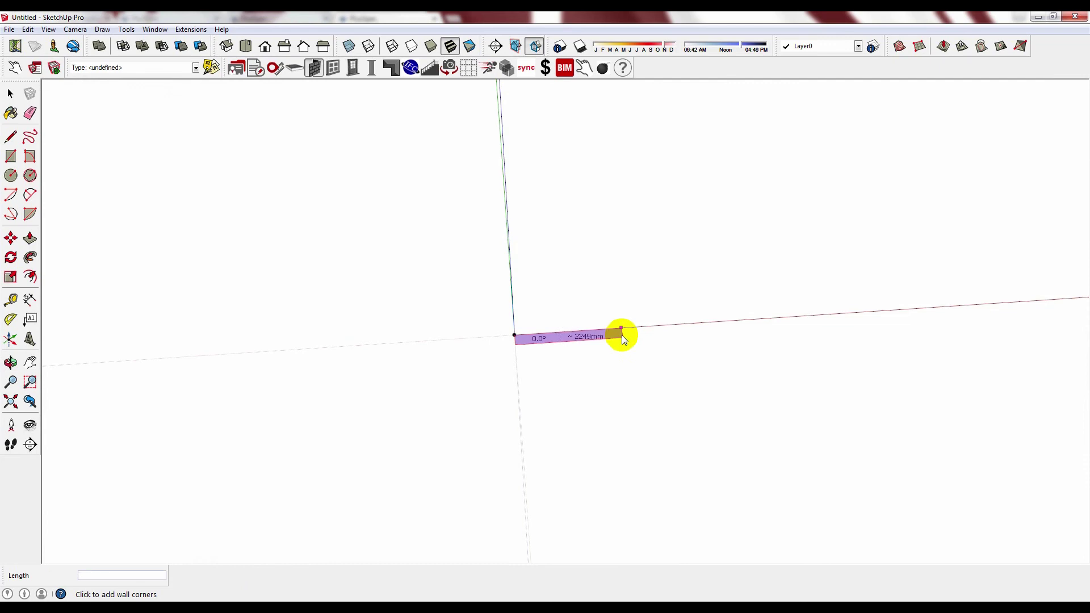
left_click(780, 321)
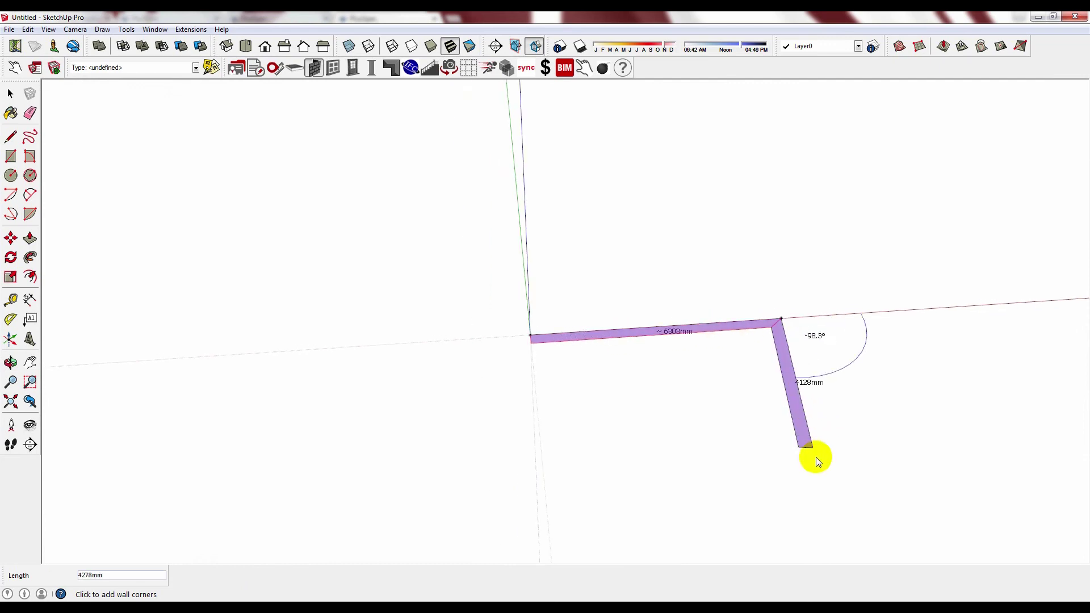
scroll(816, 458, "down", 2)
left_click(839, 466)
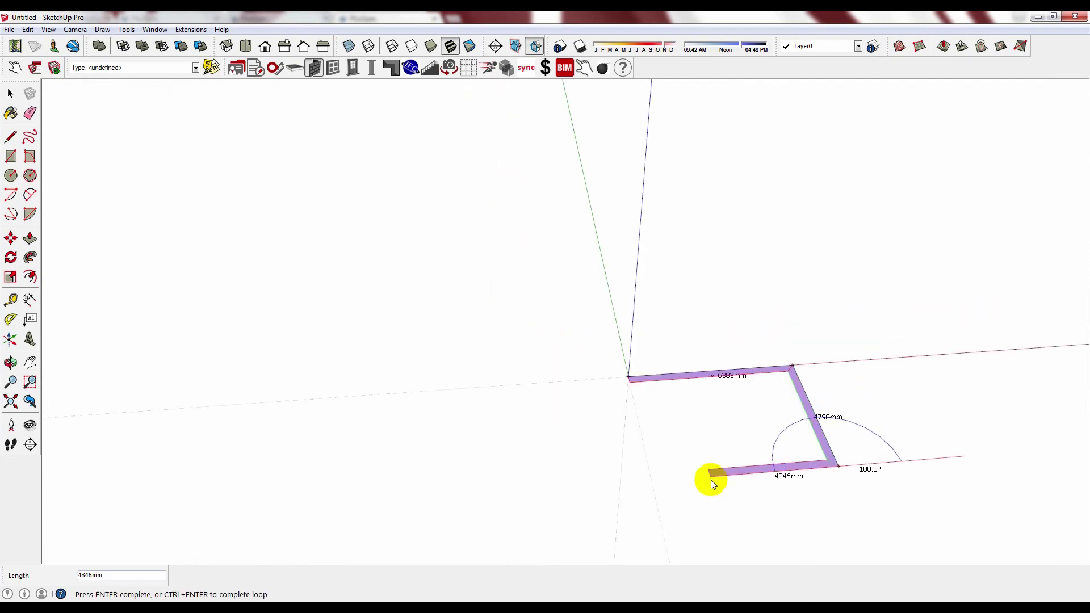
left_click(628, 378)
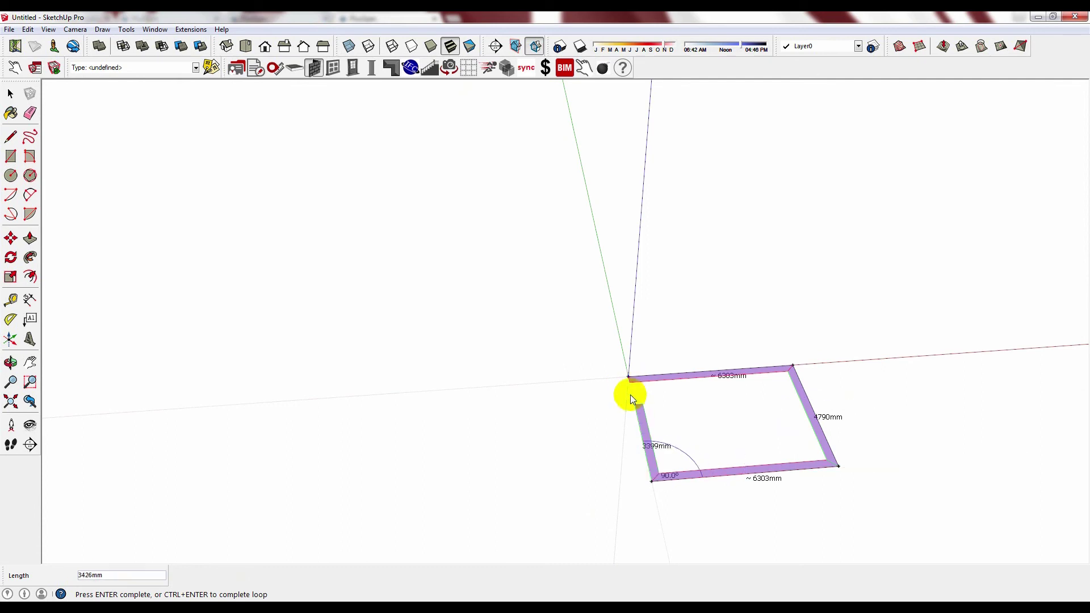
left_click(628, 378)
scroll(739, 449, "up", 5)
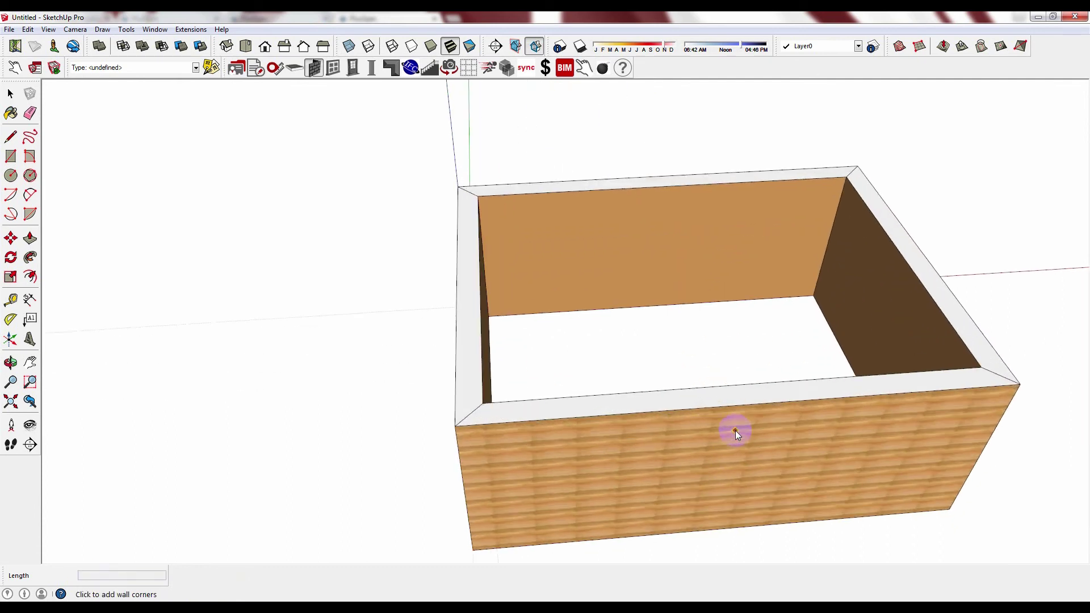
Step: Measure the 300mm wall thickness with Tape Measure, inspect the texture, then select and delete the walls
key("t")
left_click(707, 400)
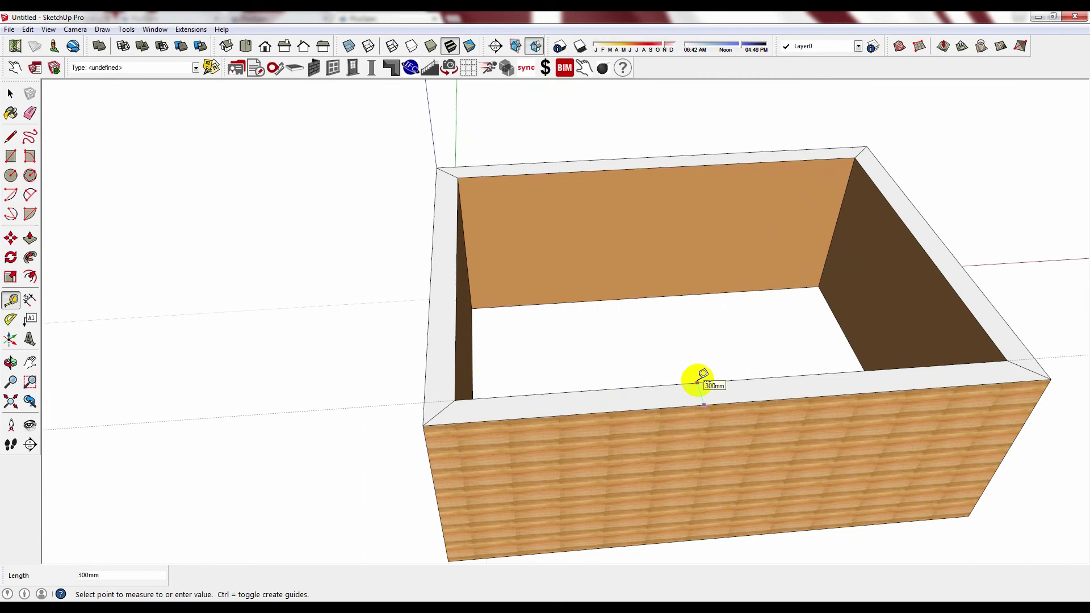
key("space")
middle_click_drag(809, 441, 821, 353)
scroll(775, 352, "up", 5)
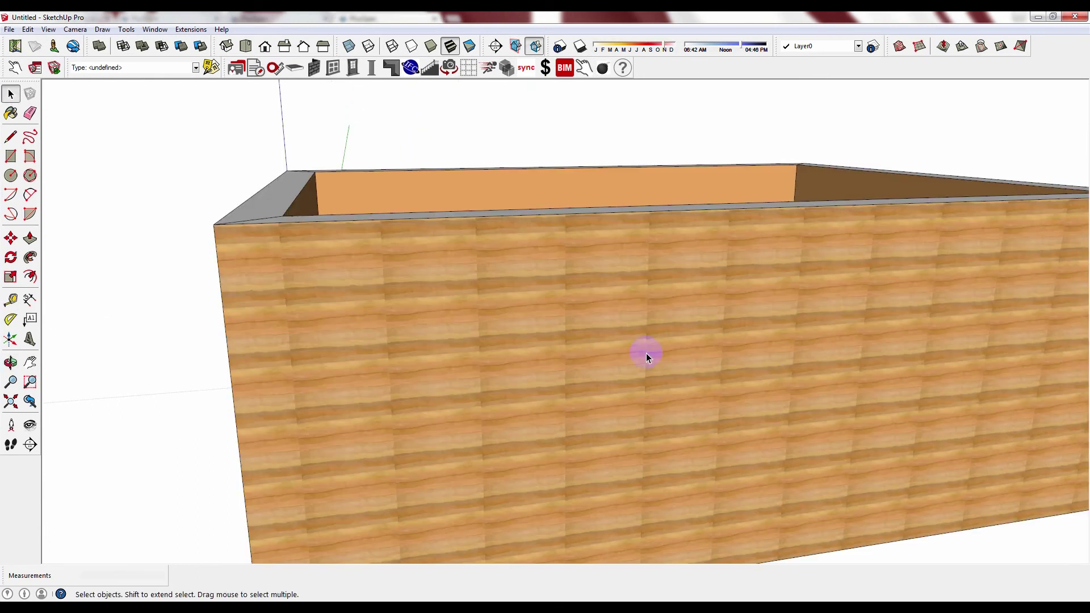
scroll(646, 353, "down", 5)
middle_click_drag(540, 375, 545, 324)
left_click_drag(833, 209, 383, 499)
Step: Delete the test wall, then open the online PlusSpec library from the Wall Tool's first material
key("Delete")
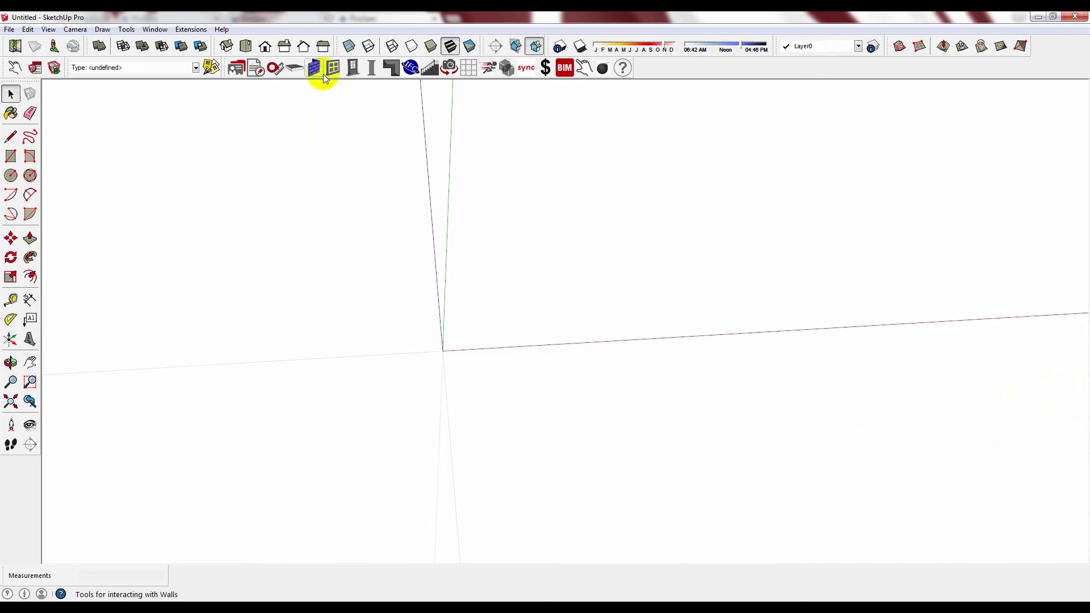
left_click(316, 69)
left_click(25, 41)
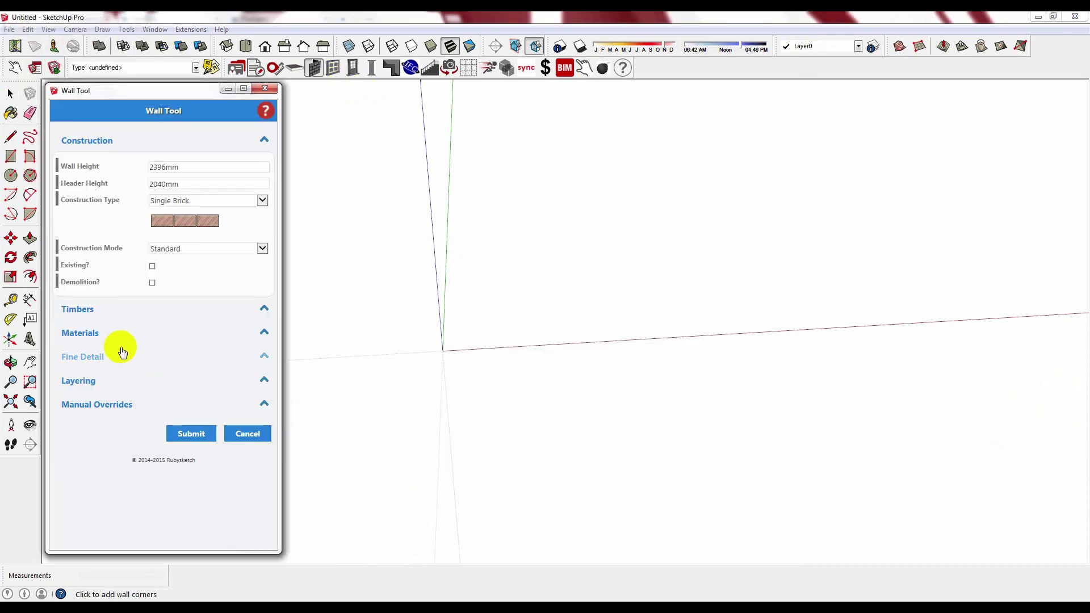
left_click(117, 335)
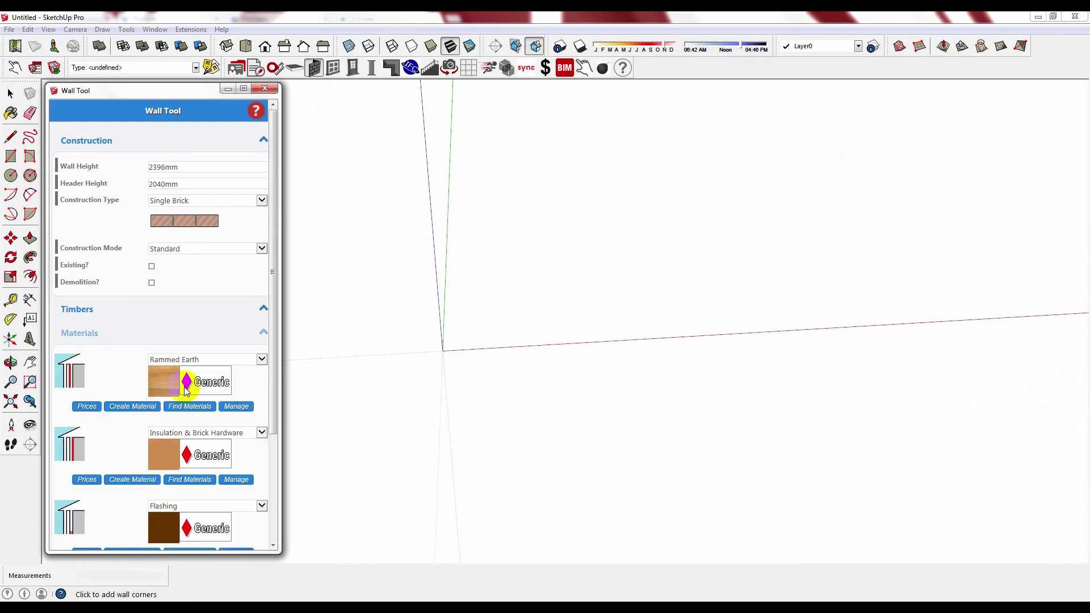
left_click(243, 407)
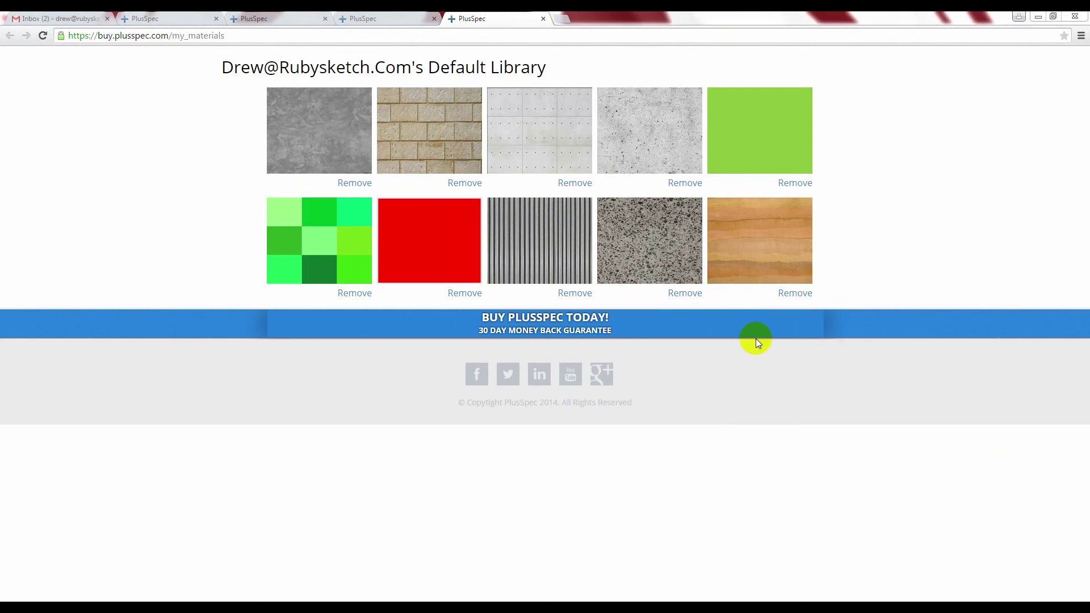
Step: Remove Rammed Earth, speckled granite and corrugated steel, confirming each removal
left_click(797, 294)
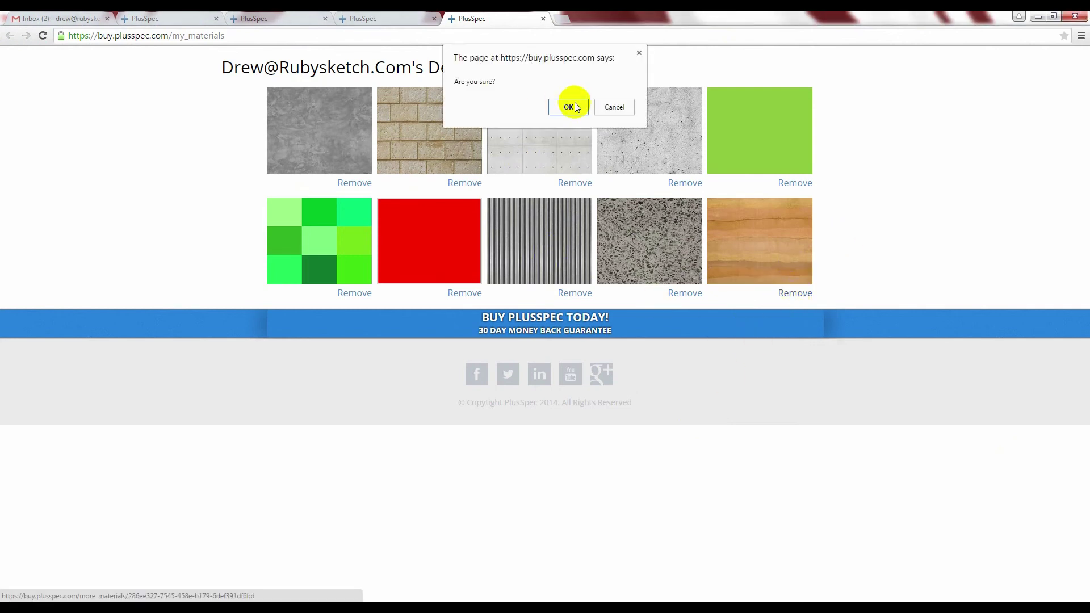
left_click(570, 104)
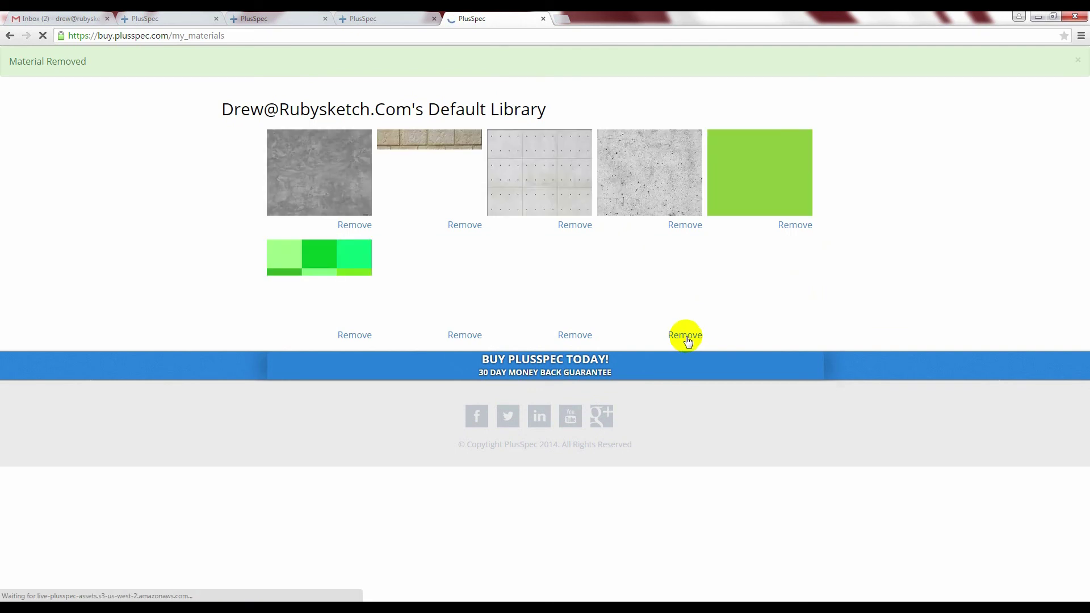
left_click(686, 336)
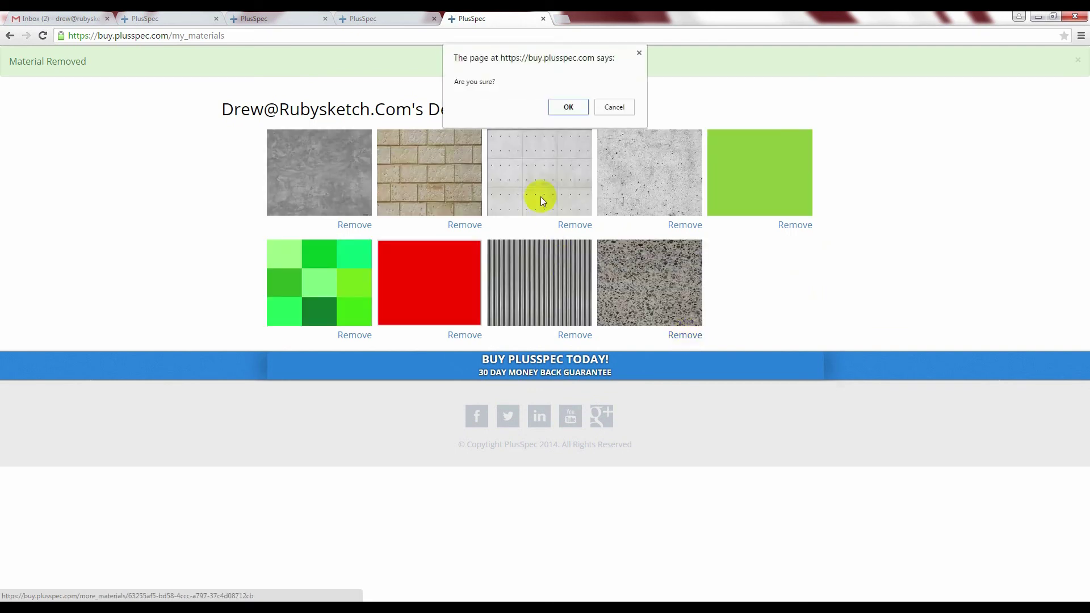
left_click(570, 106)
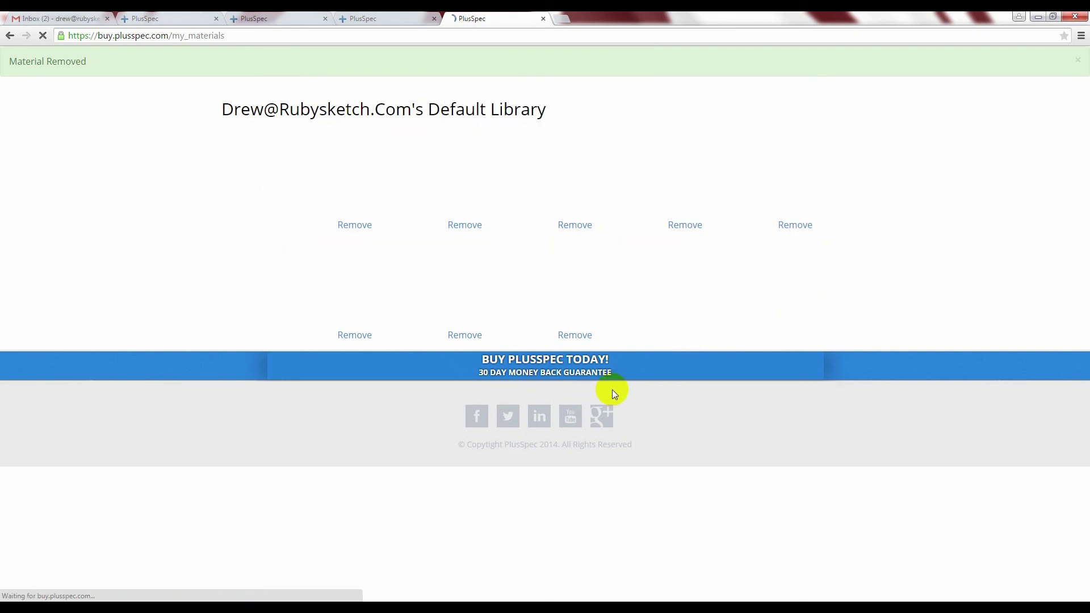
left_click(578, 336)
left_click(575, 107)
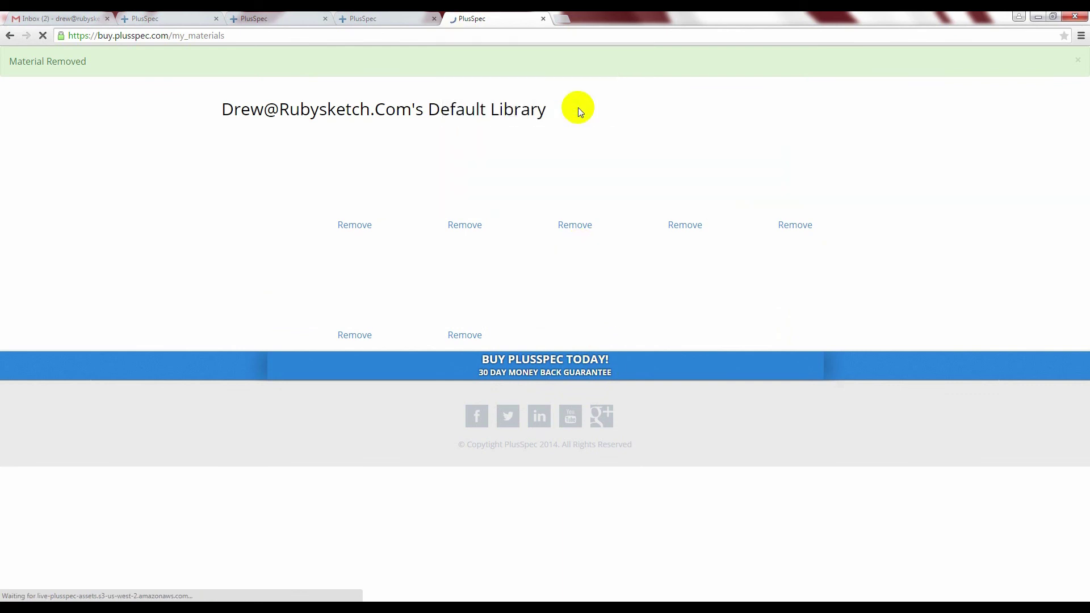
Step: Back in SketchUp, close the Wall Tool and sync PlusSpec content with the online library
left_click(296, 601)
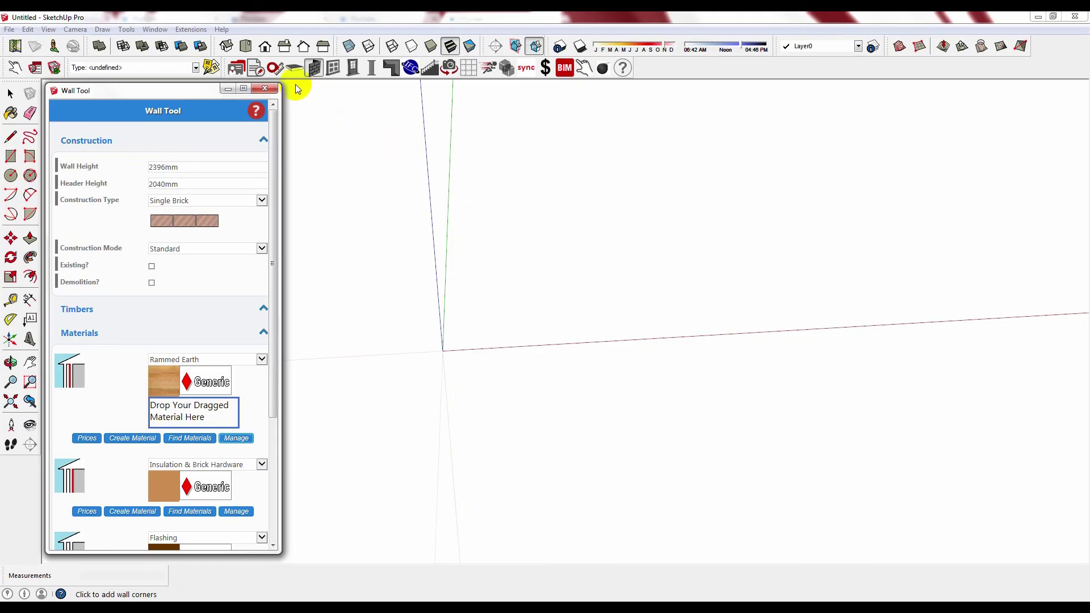
left_click(264, 88)
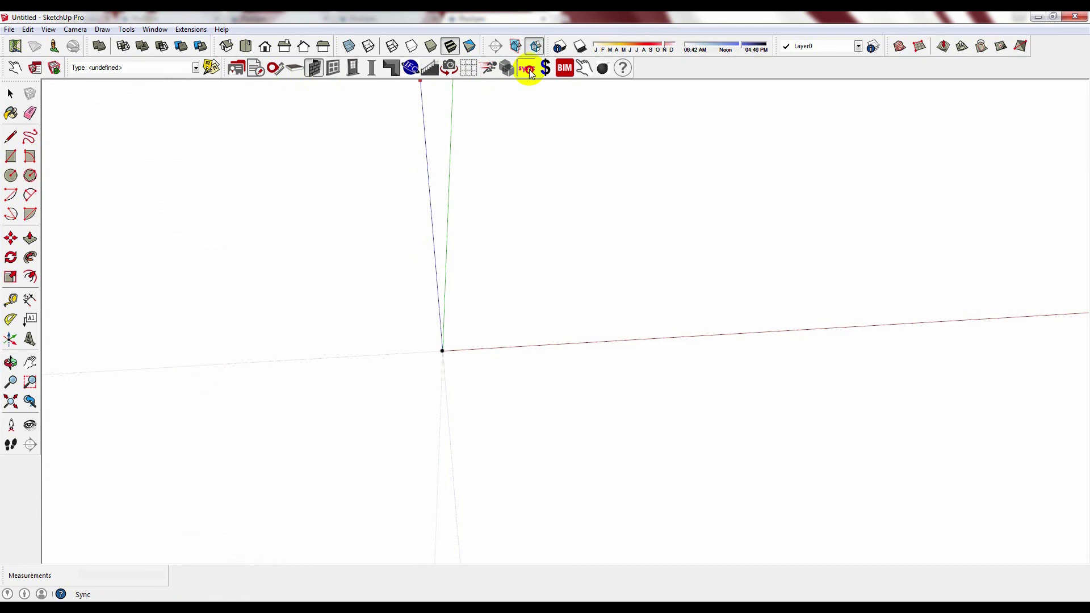
left_click(526, 68)
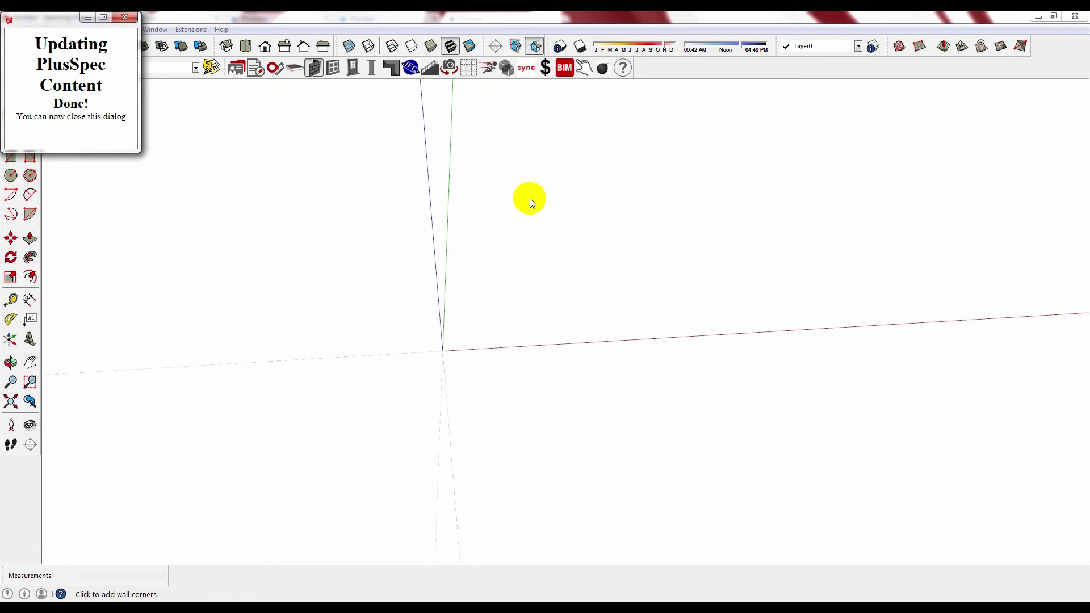
left_click(124, 17)
Step: Reopen the Wall Tool and confirm Rammed Earth is gone from the materials list, leaving None
left_click(315, 68)
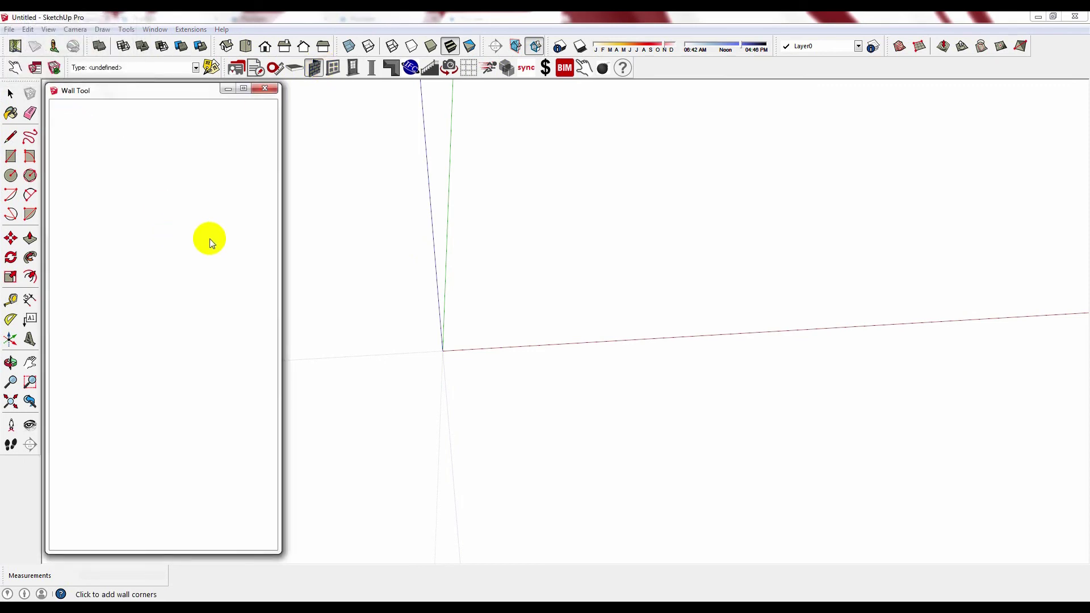
left_click(252, 335)
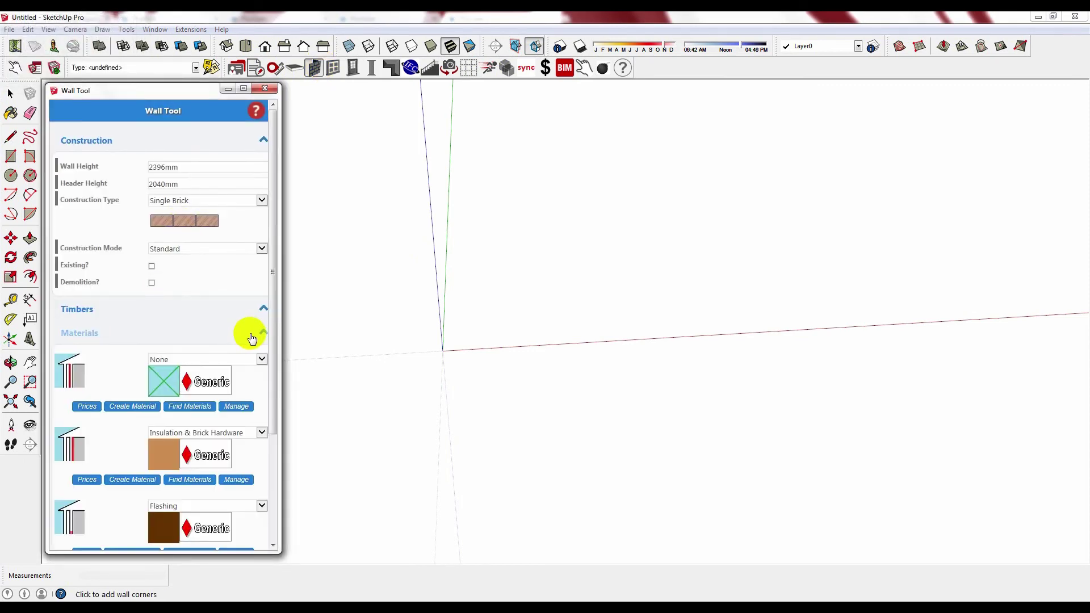
left_click(261, 359)
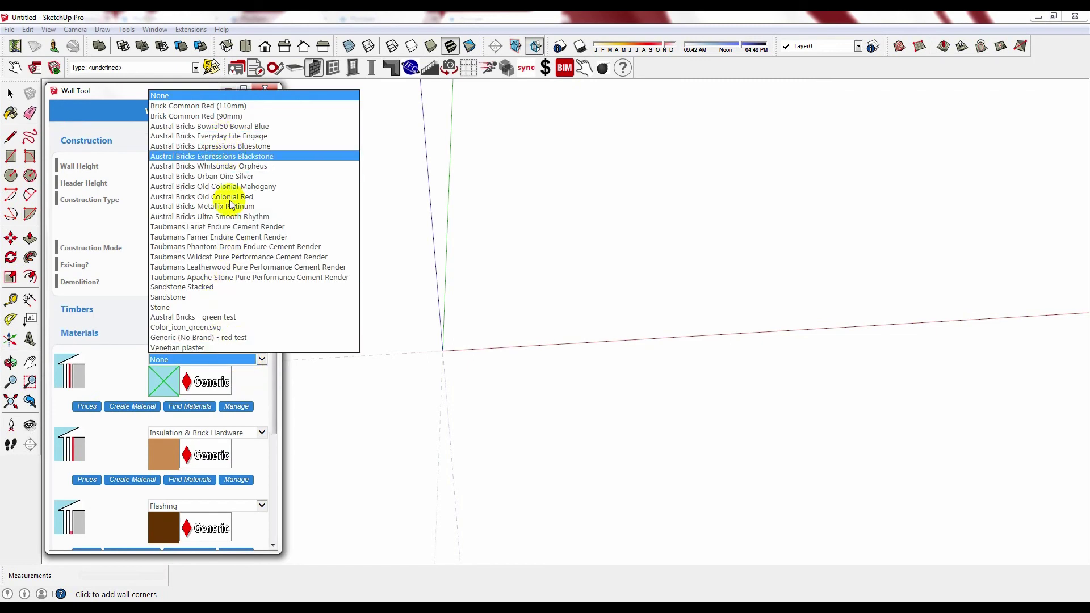
left_click(267, 79)
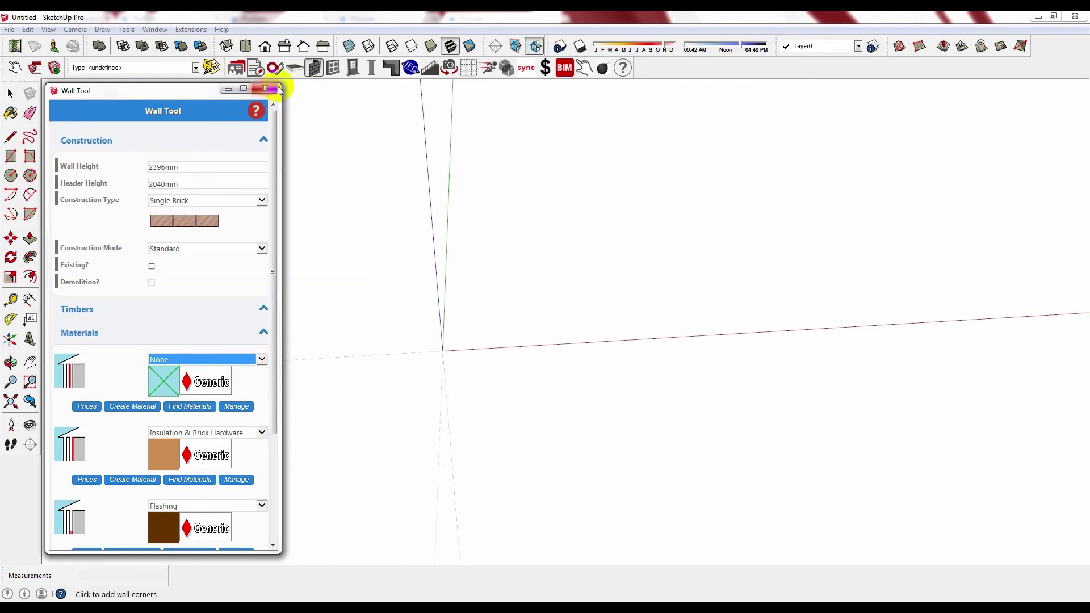